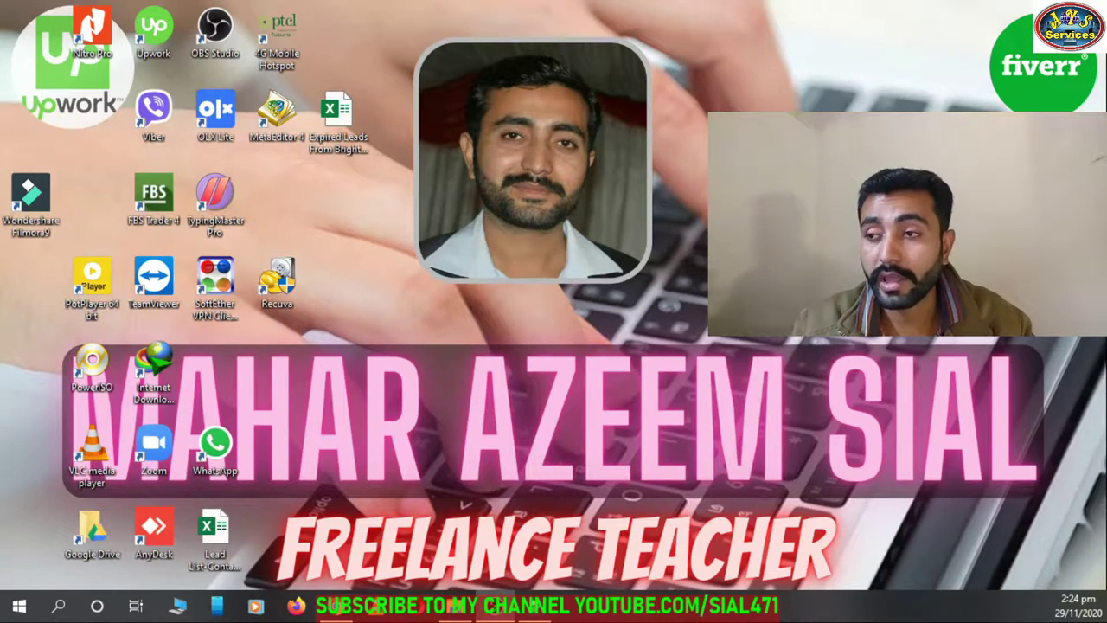
Step: Launch Filmora9 and start a new project with the 16:9 (Widescreen) ratio
double_click(43, 206)
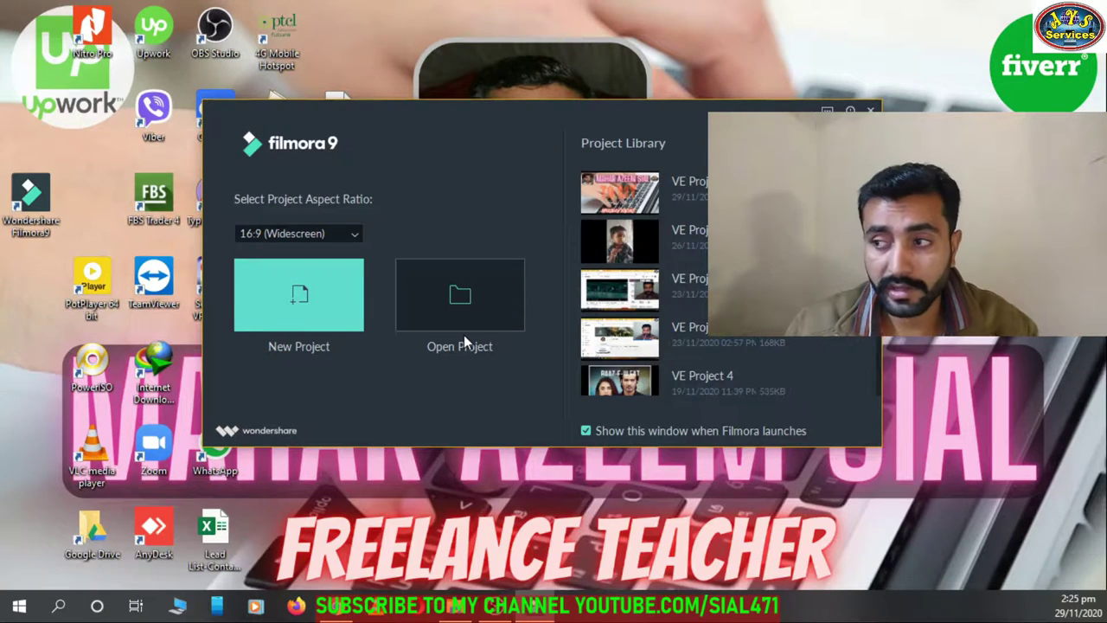
left_click(291, 304)
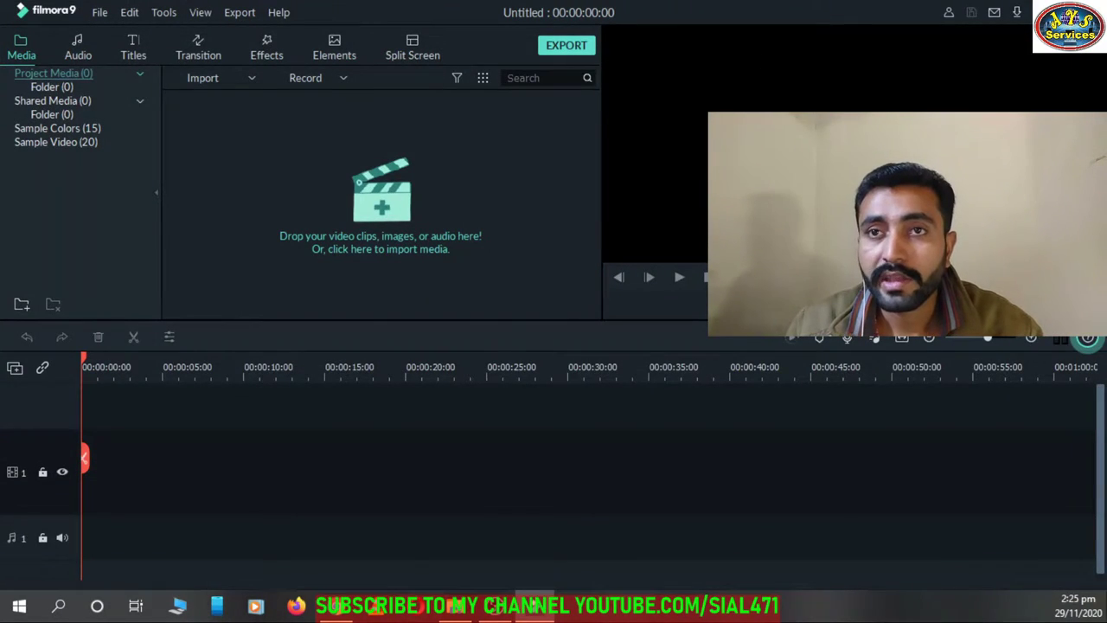
Step: Choose Import Media Files and dismiss the Message Center popup
left_click(207, 79)
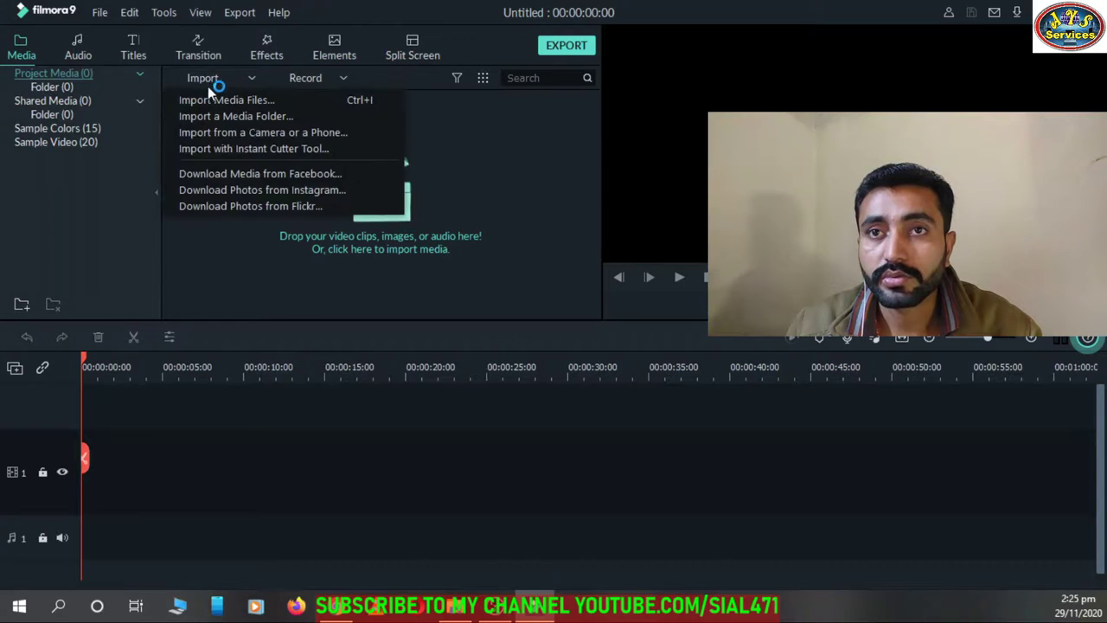
left_click(266, 101)
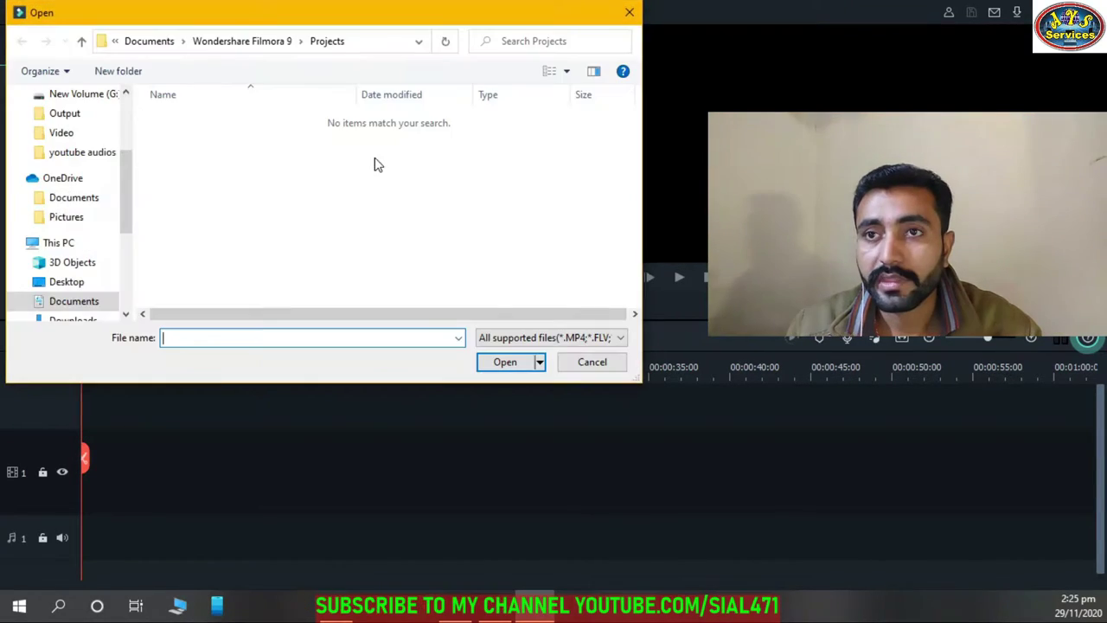
scroll(128, 246, "down", 1)
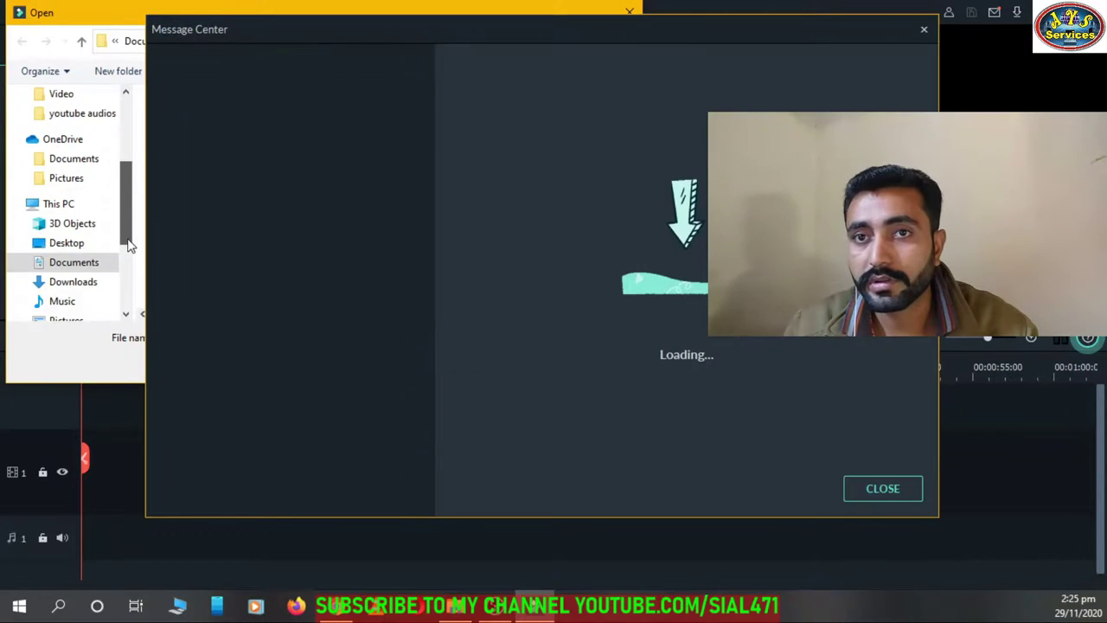
left_click(883, 487)
Step: Import all three files from New Volume (G:) > New folder (3) into the media library
left_click_drag(127, 211, 126, 285)
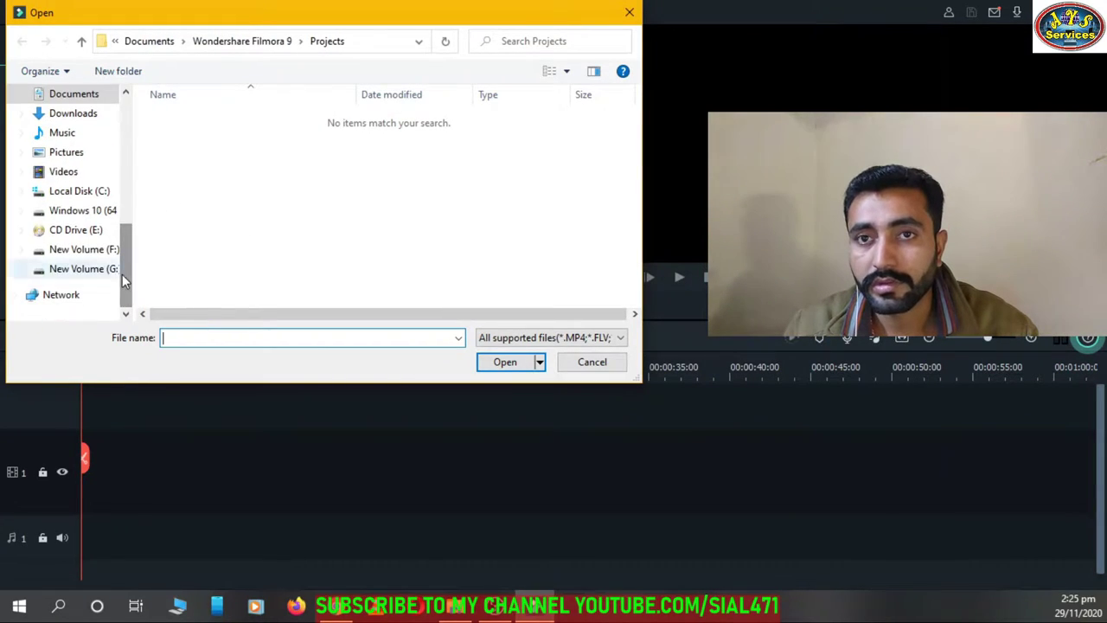
left_click(82, 269)
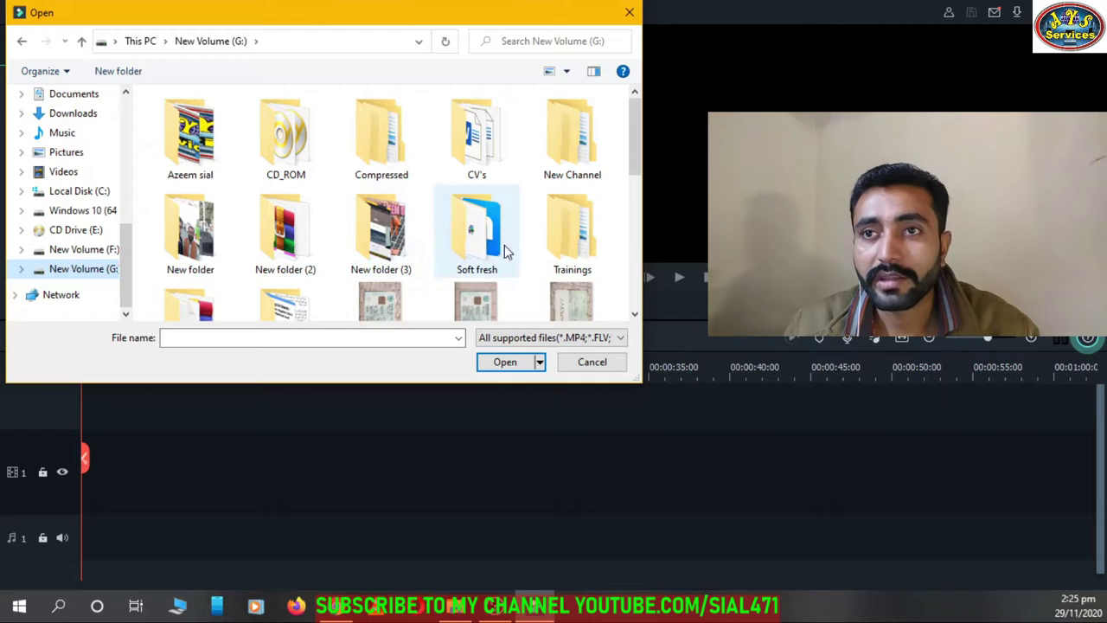
double_click(395, 250)
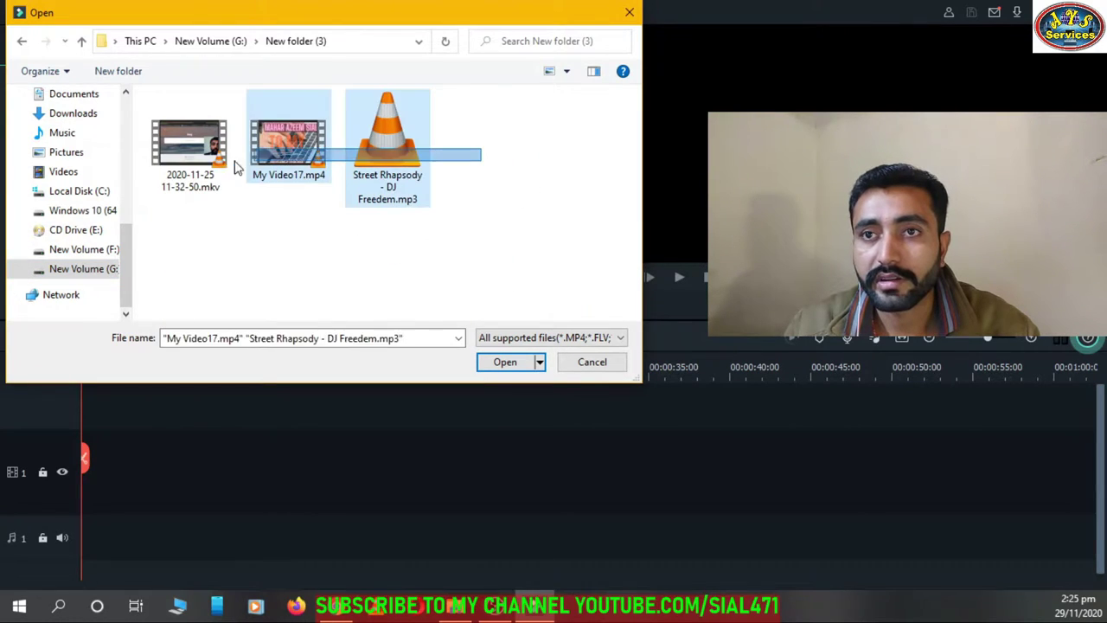
left_click_drag(484, 155, 199, 164)
left_click(503, 361)
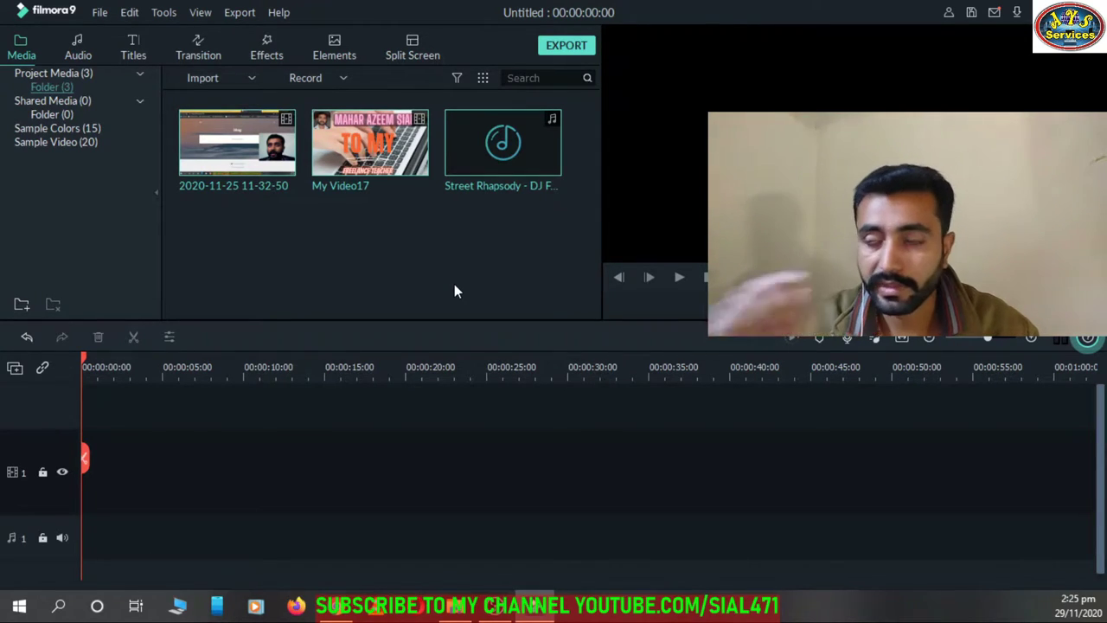
Step: Add My Video17 to the timeline and match the project to 1920x1080 60fps
left_click(384, 251)
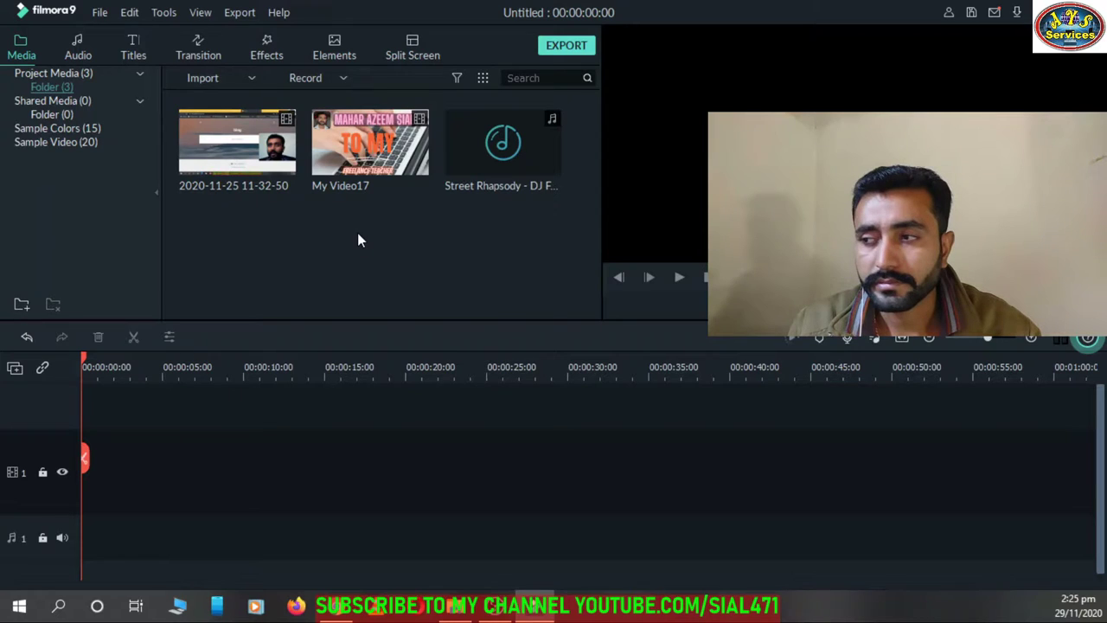
left_click(372, 149)
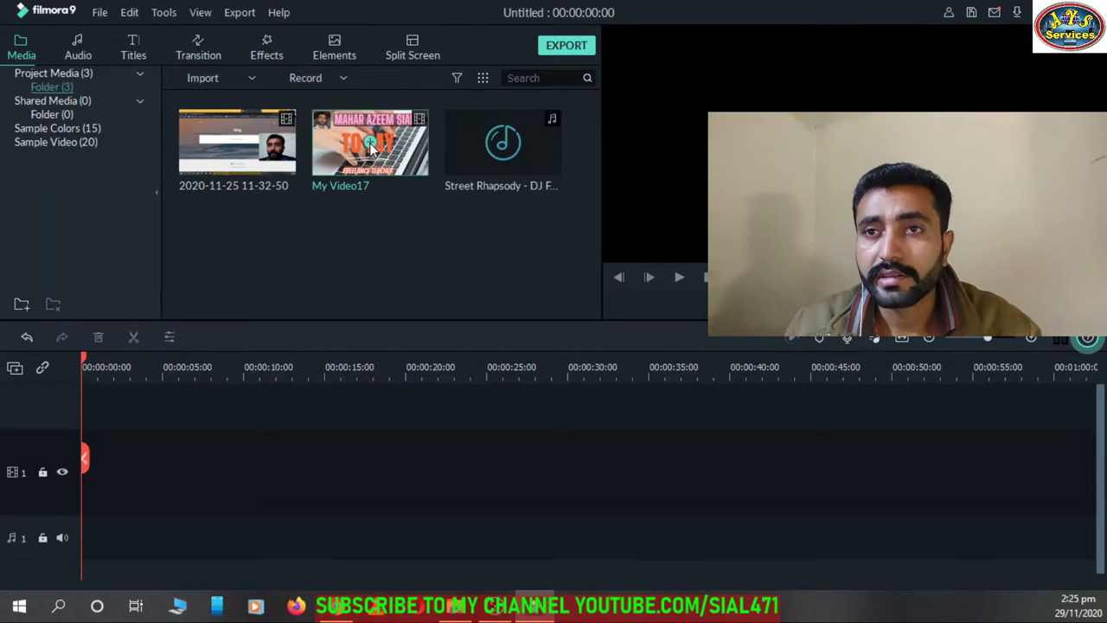
left_click(370, 145)
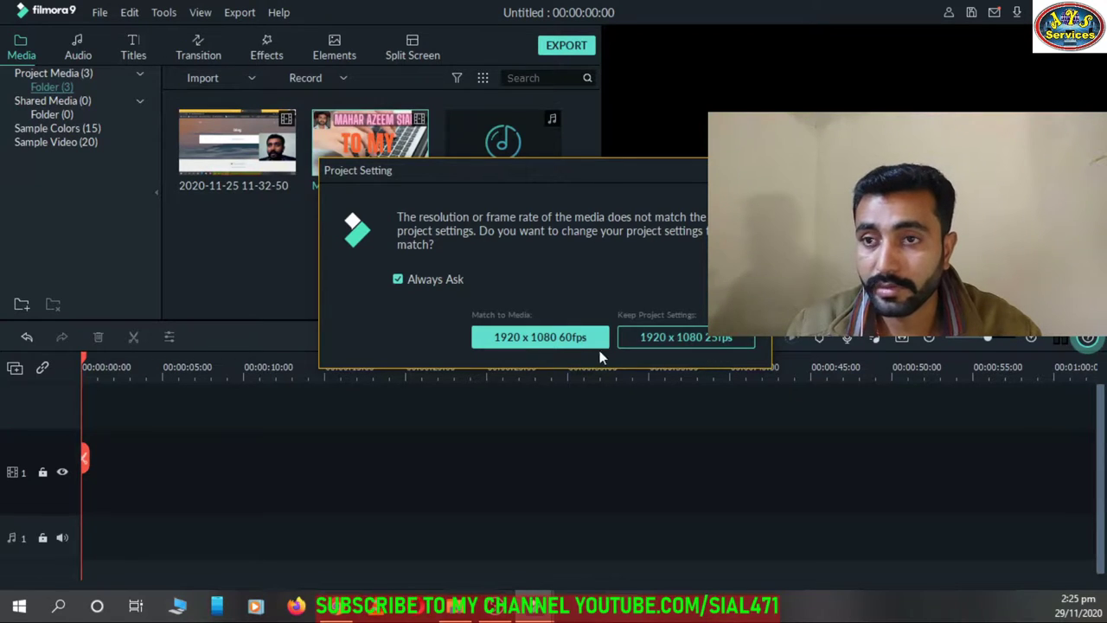
left_click(544, 346)
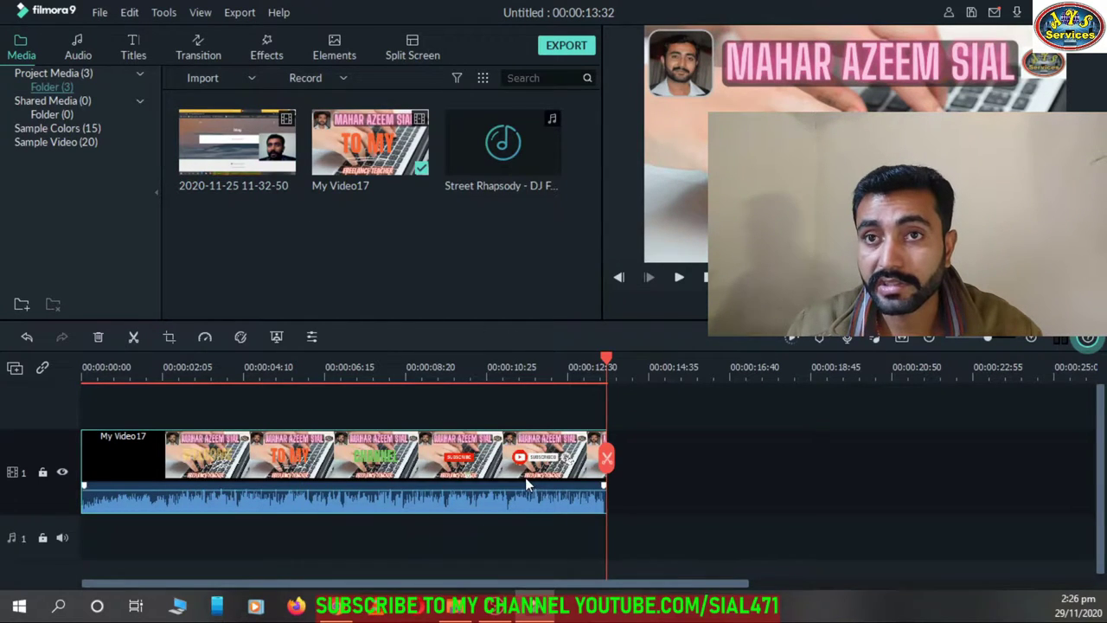
Step: Add the 2020-11-25 recording to the timeline right after My Video17
left_click(237, 142)
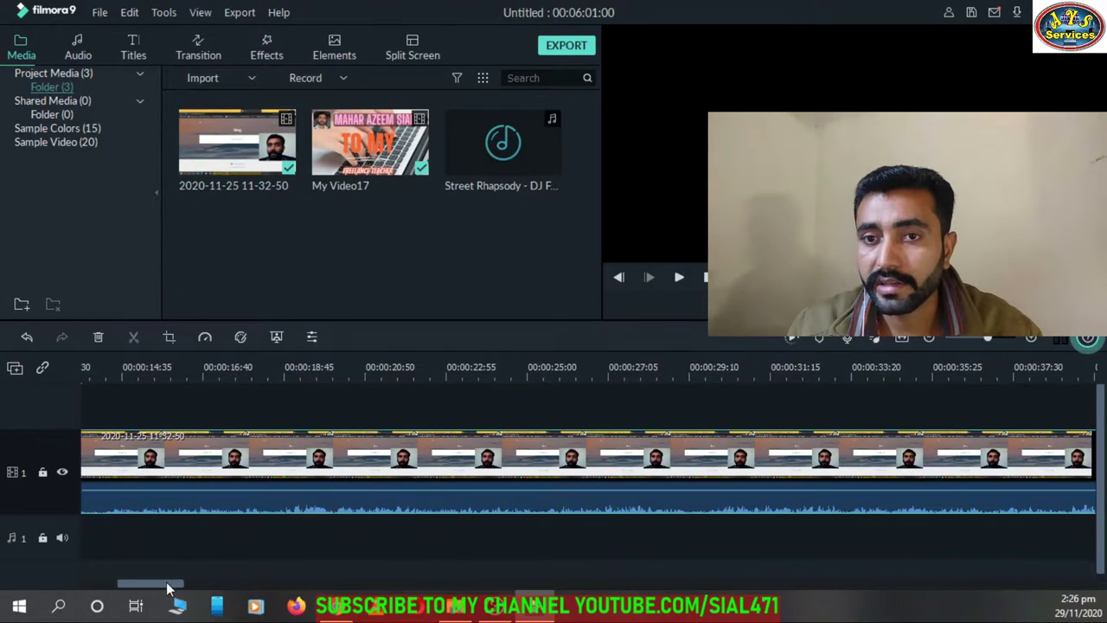
left_click_drag(169, 588, 71, 588)
left_click_drag(800, 472, 767, 499)
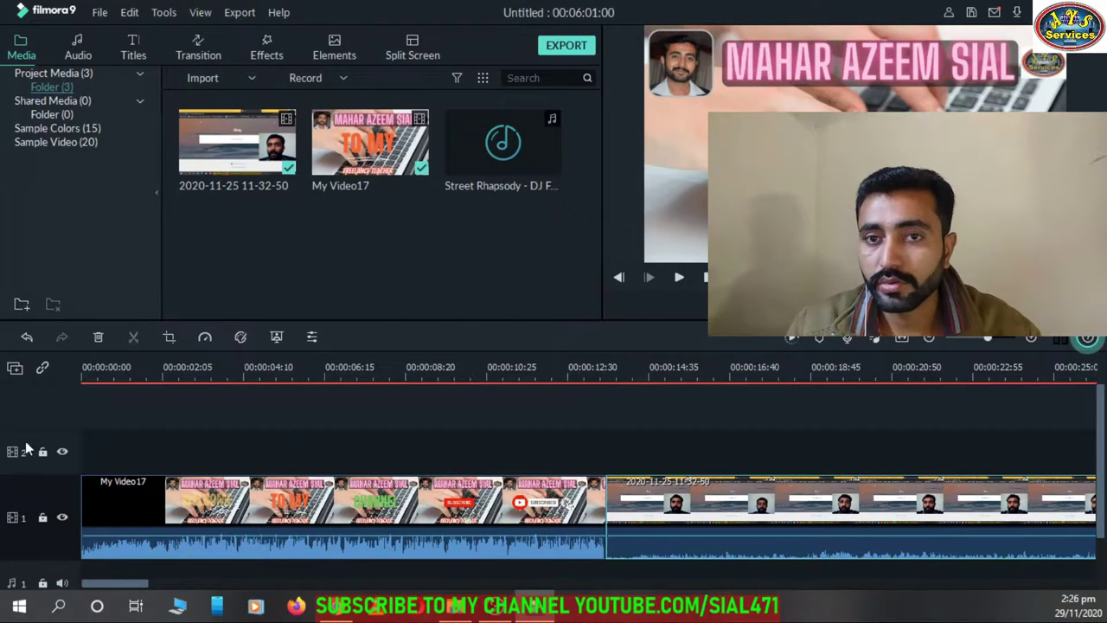
scroll(185, 445, "down", 1)
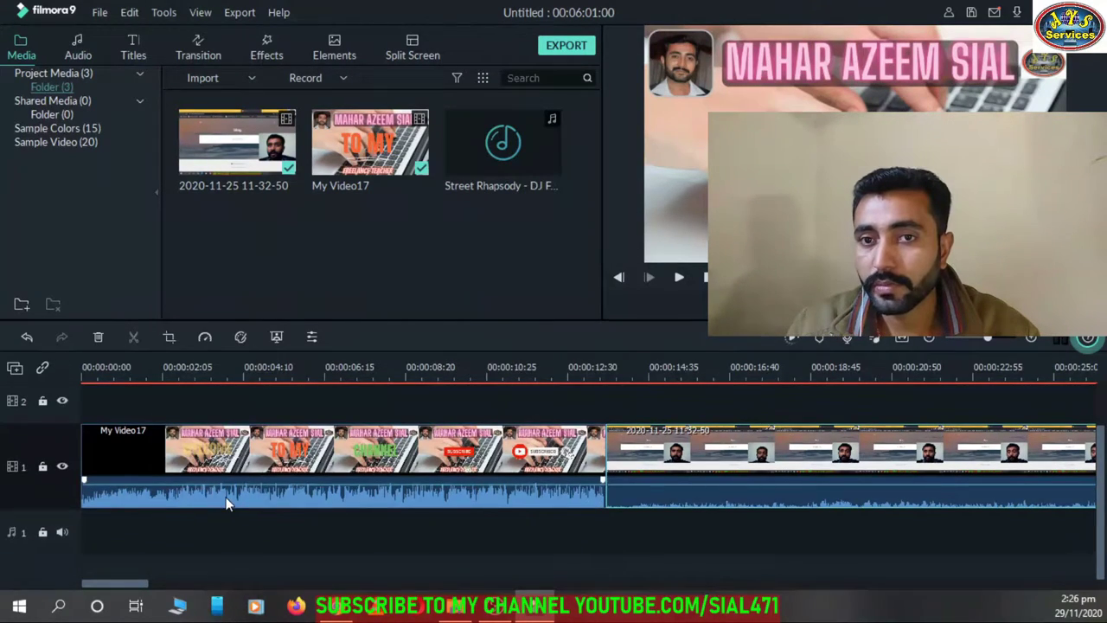
scroll(229, 501, "up", 1)
scroll(277, 501, "down", 1)
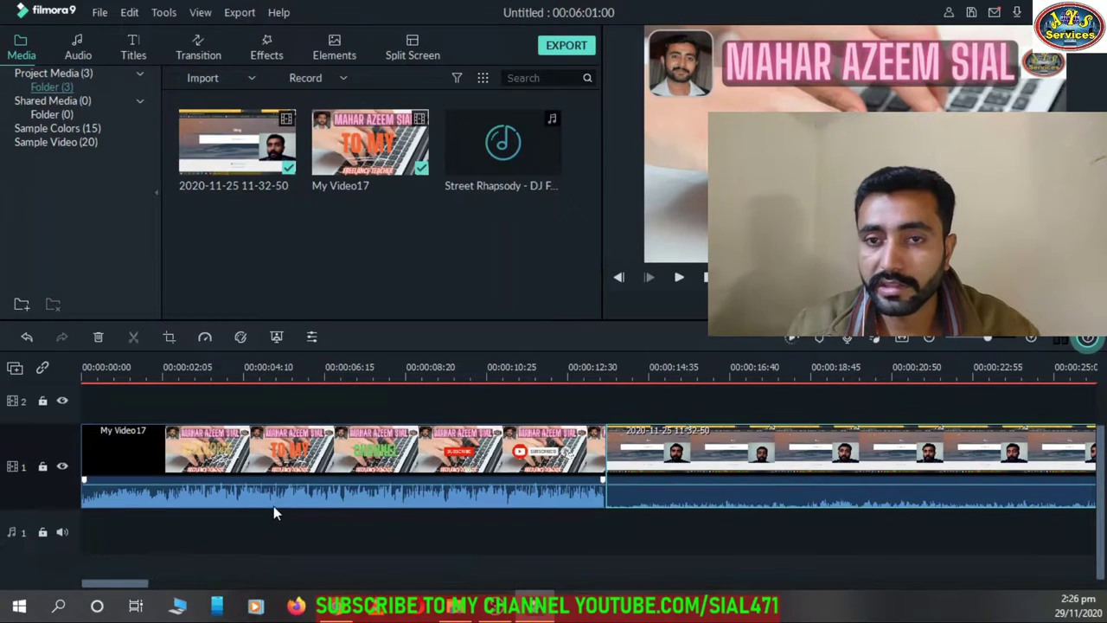
Step: Deselect the screen recording and briefly preview the start of the timeline
left_click(145, 531)
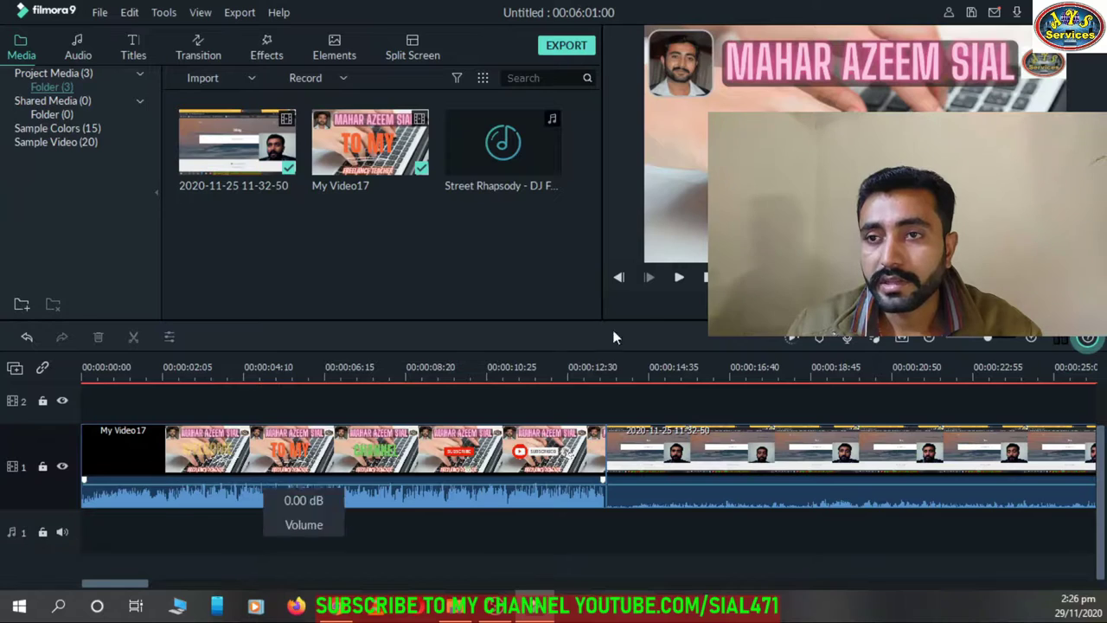
left_click(680, 278)
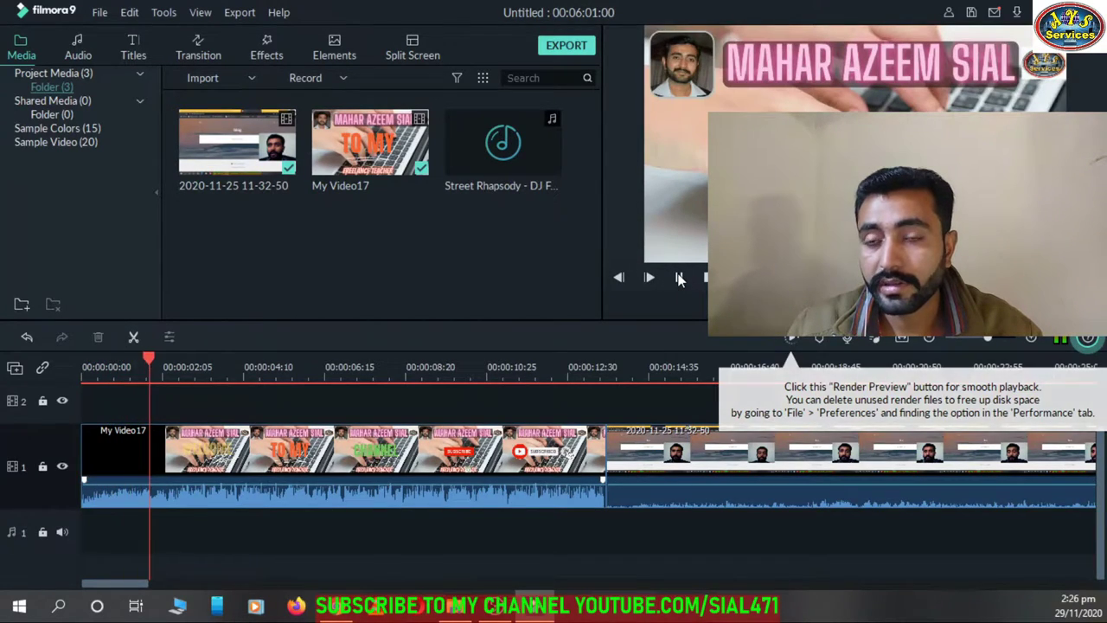
left_click(679, 278)
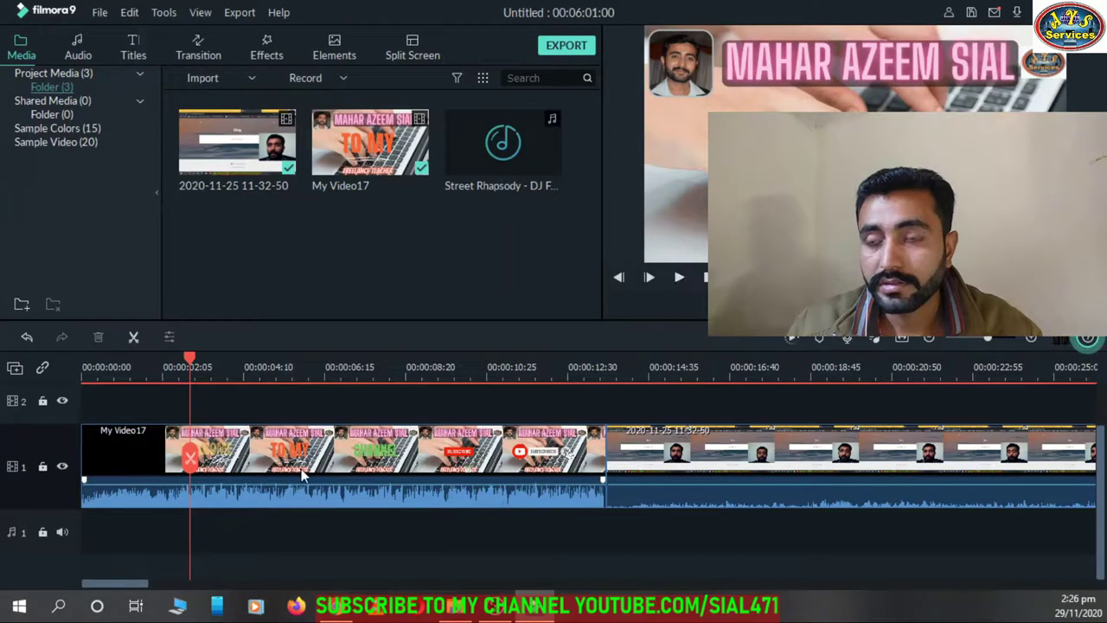
Step: Set My Video17's audio volume line to -5.50 dB and return the playhead to about two seconds
left_click_drag(260, 481, 259, 512)
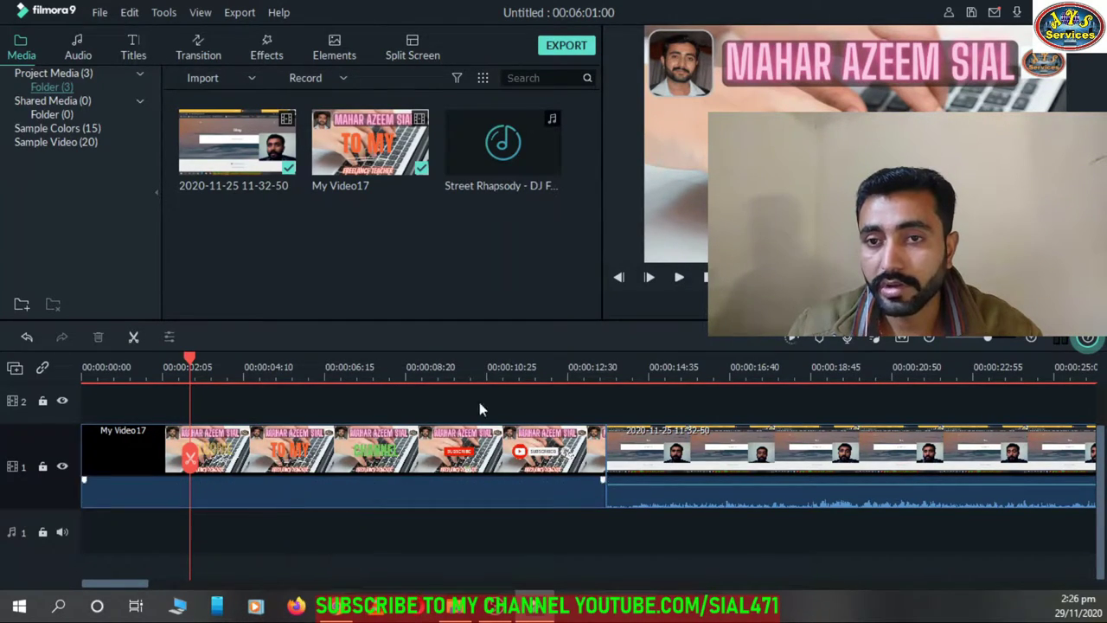
left_click(678, 282)
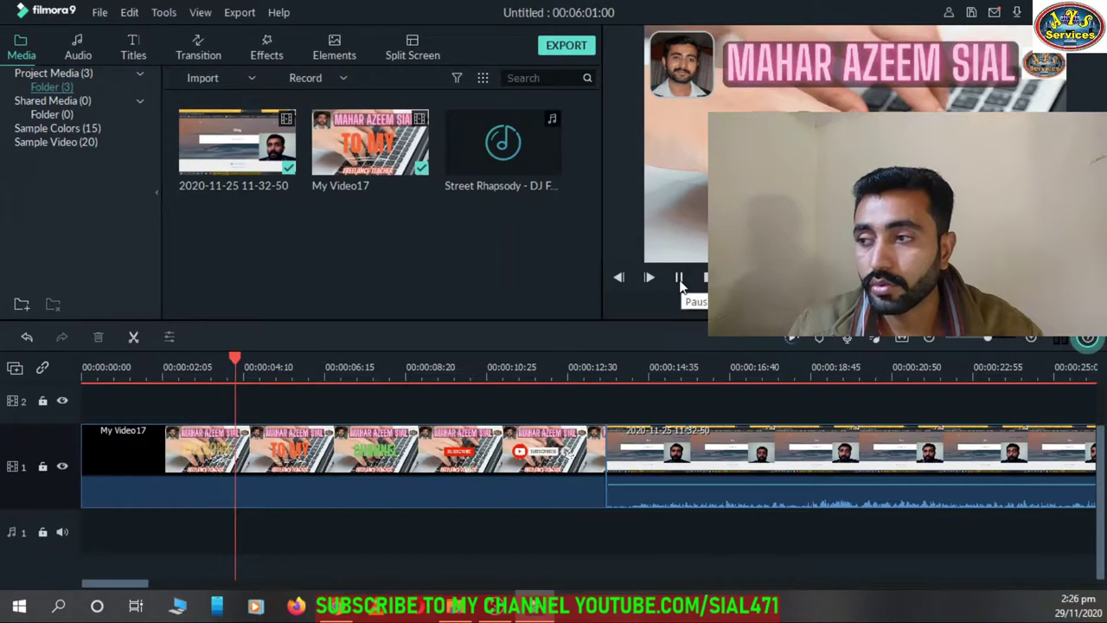
left_click(677, 282)
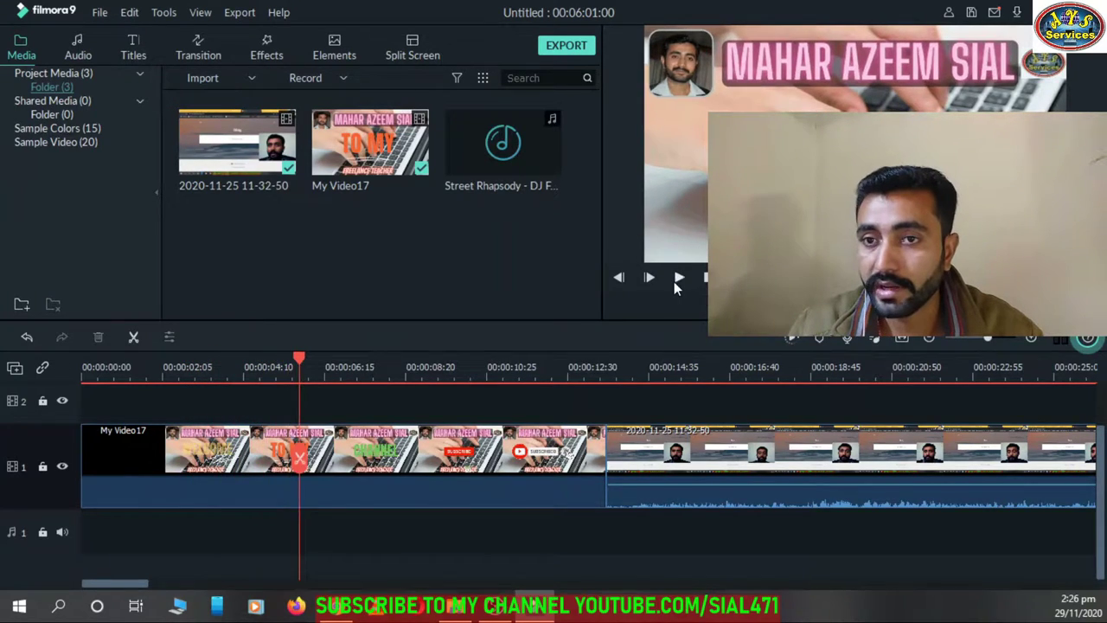
left_click_drag(357, 509, 358, 489)
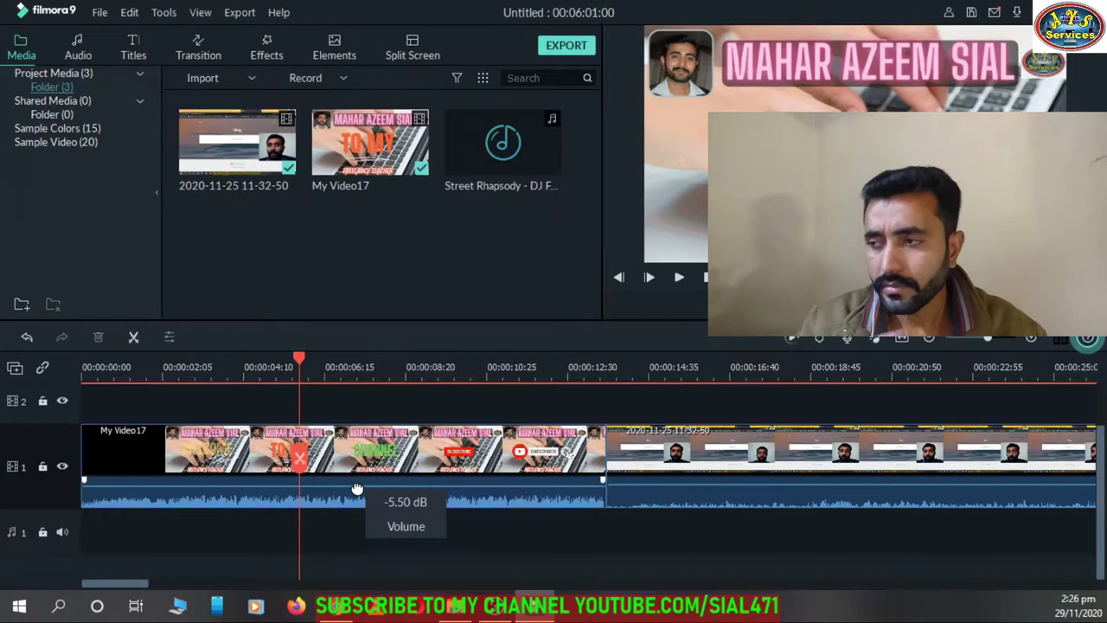
mouse_move(366, 482)
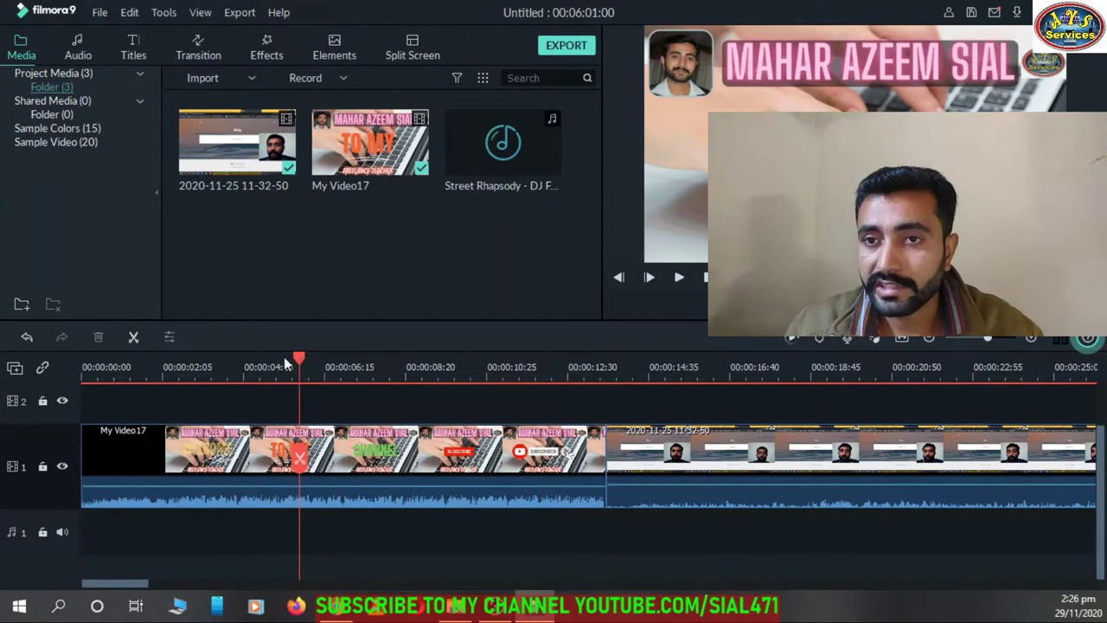
left_click_drag(284, 359, 204, 360)
Step: Select My Video17 and drag its volume line down to -96.50 dB
left_click(199, 462)
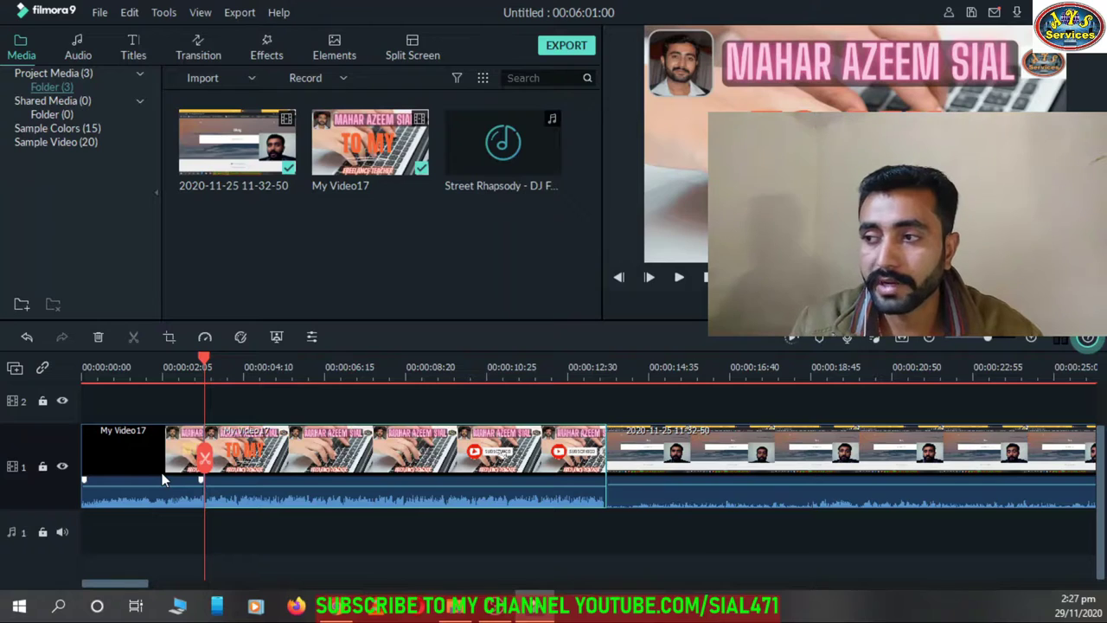
mouse_move(413, 471)
left_mouse_down()
mouse_move(412, 417)
mouse_move(398, 454)
left_mouse_up()
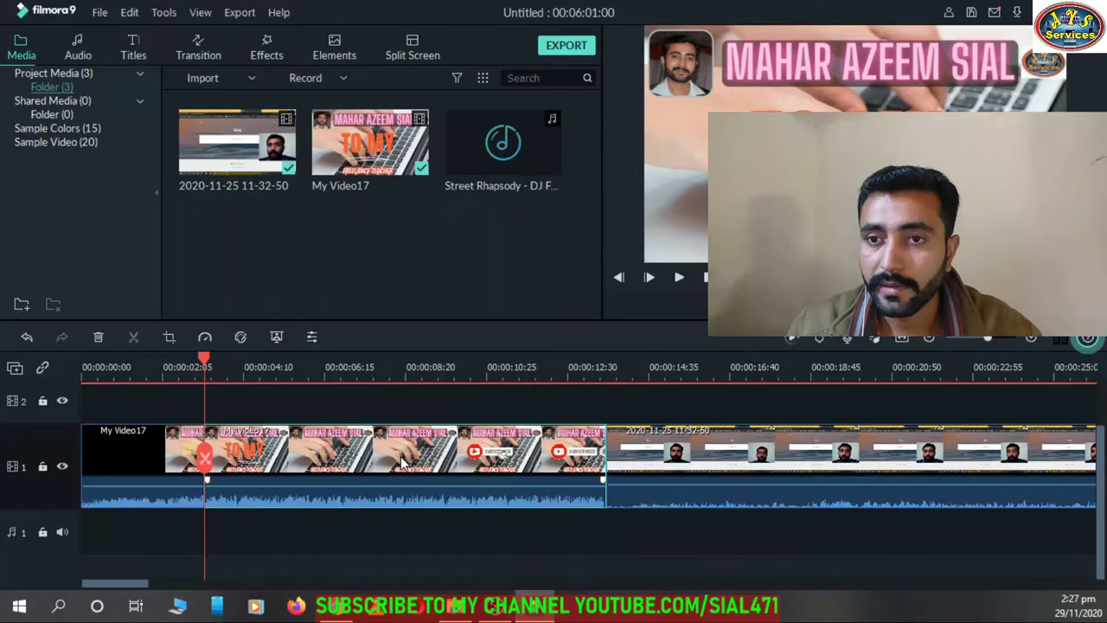
left_click_drag(133, 481, 130, 519)
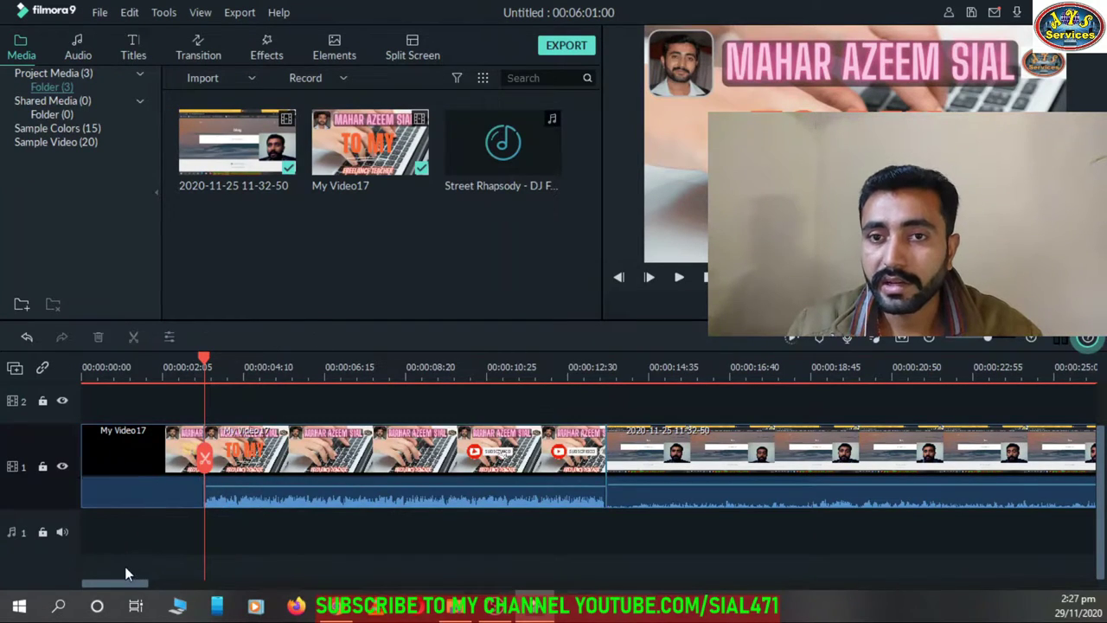
Step: Play the edit from the start to check the silent intro, then return to the beginning
left_click_drag(205, 352, 83, 355)
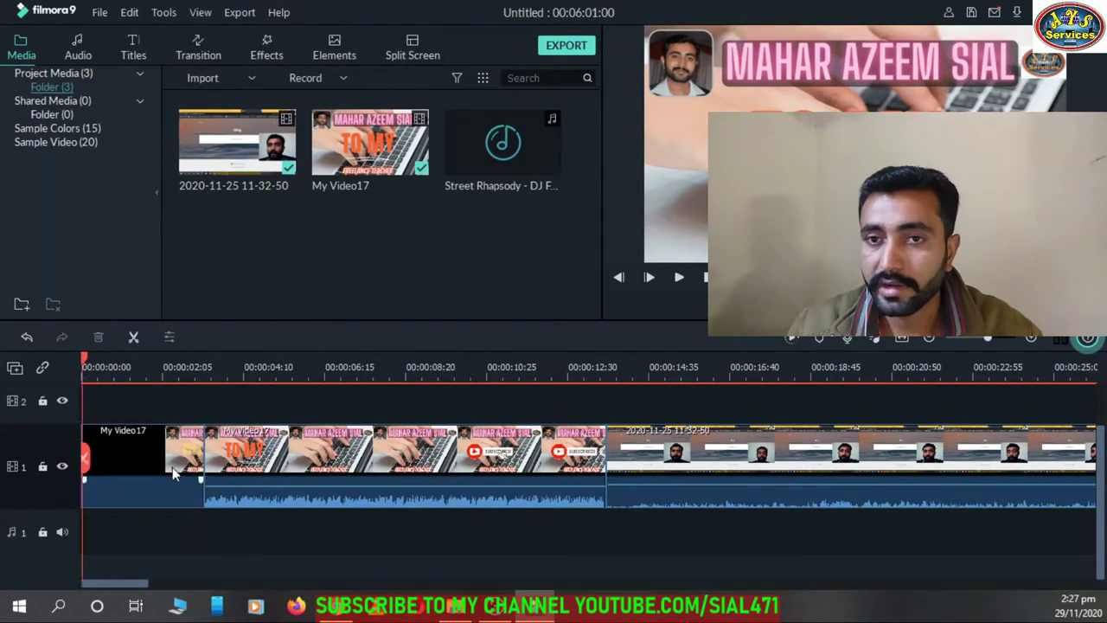
left_click(679, 282)
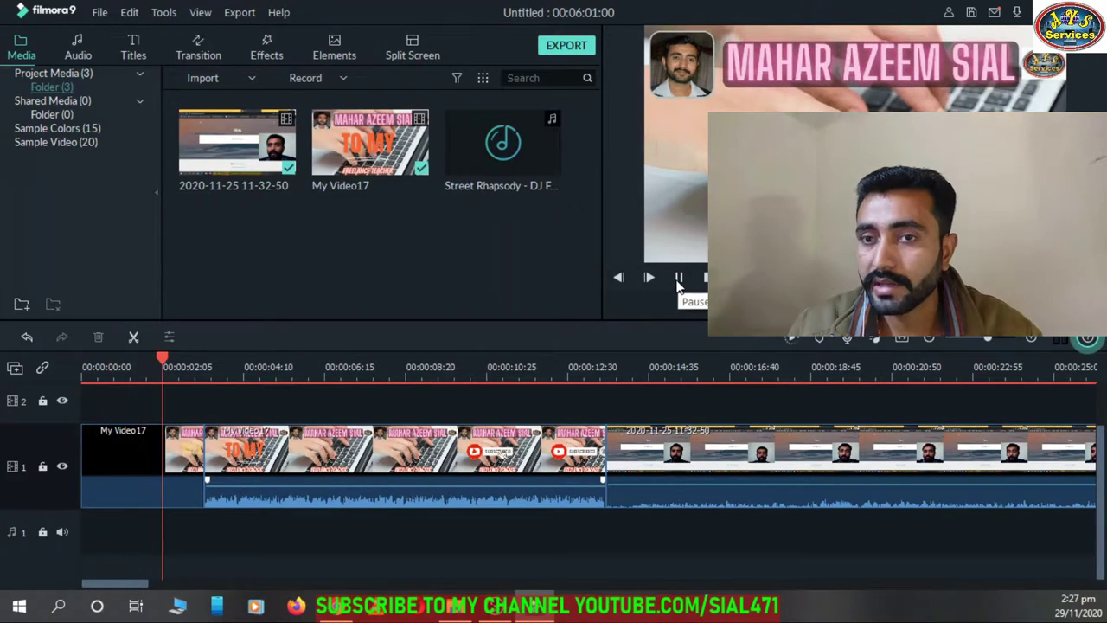
left_click(678, 282)
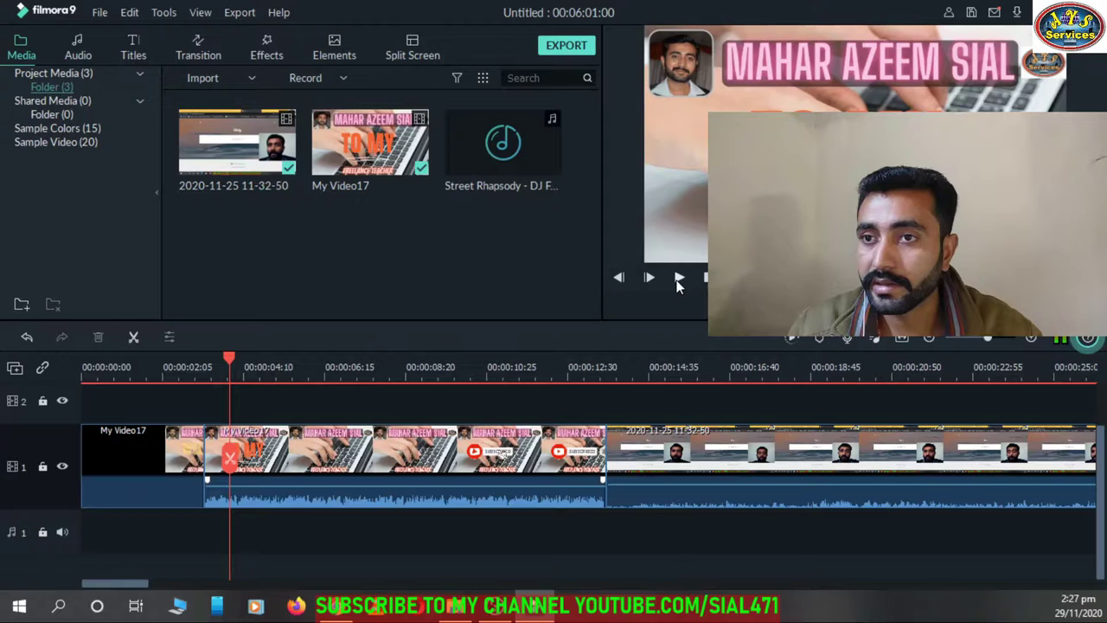
key("Home")
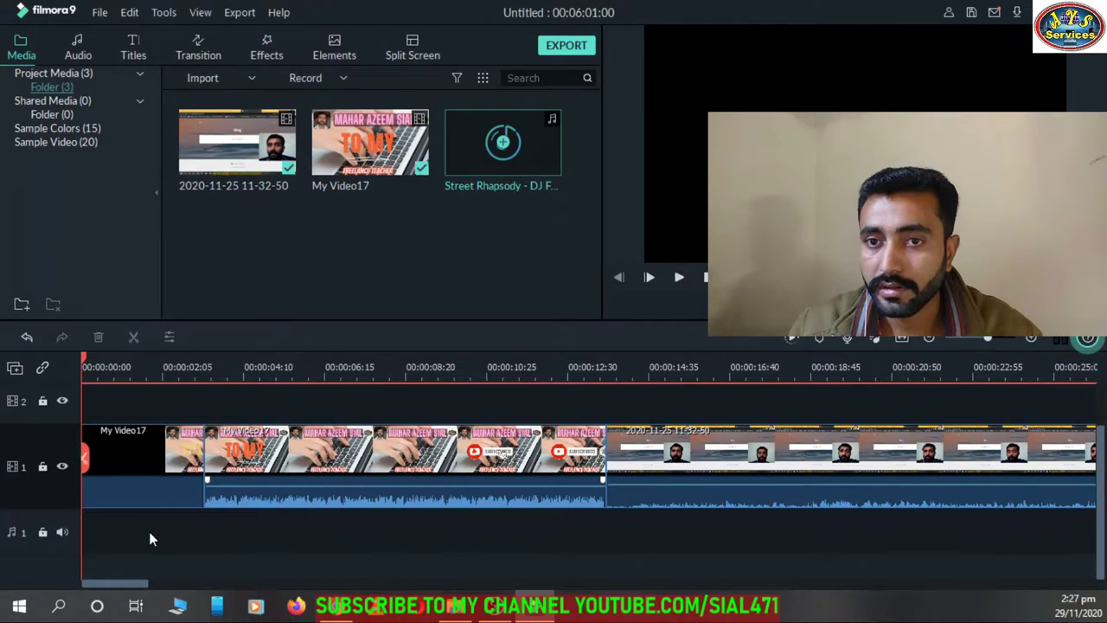
Step: Add Street Rhapsody to the audio track under both clips and park the playhead at 00:00:02:05
left_click(502, 142)
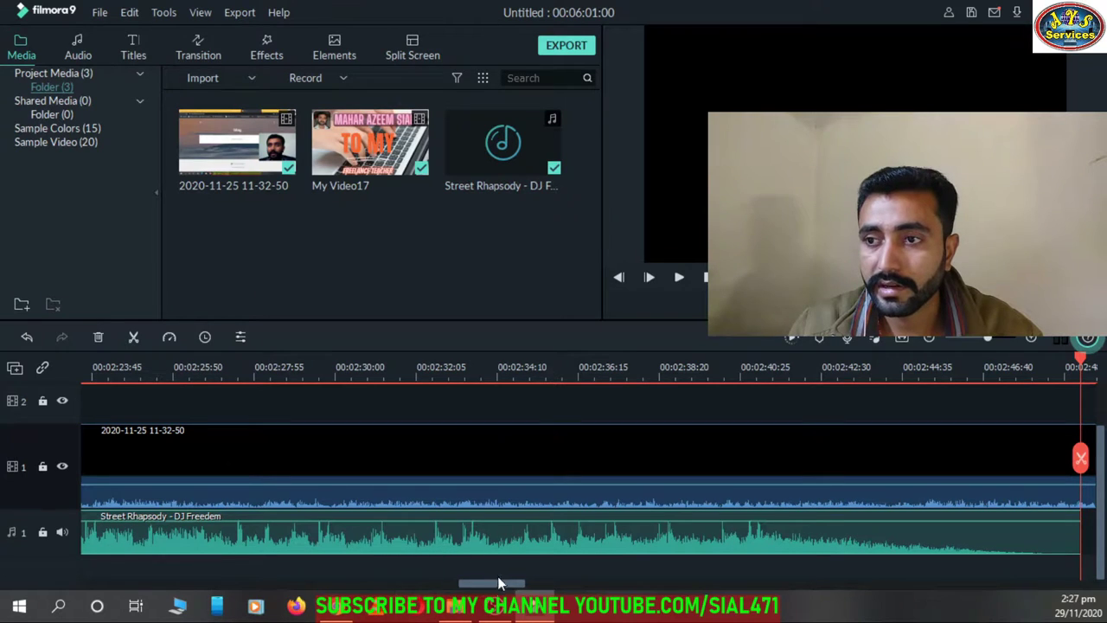
left_click_drag(498, 583, 254, 588)
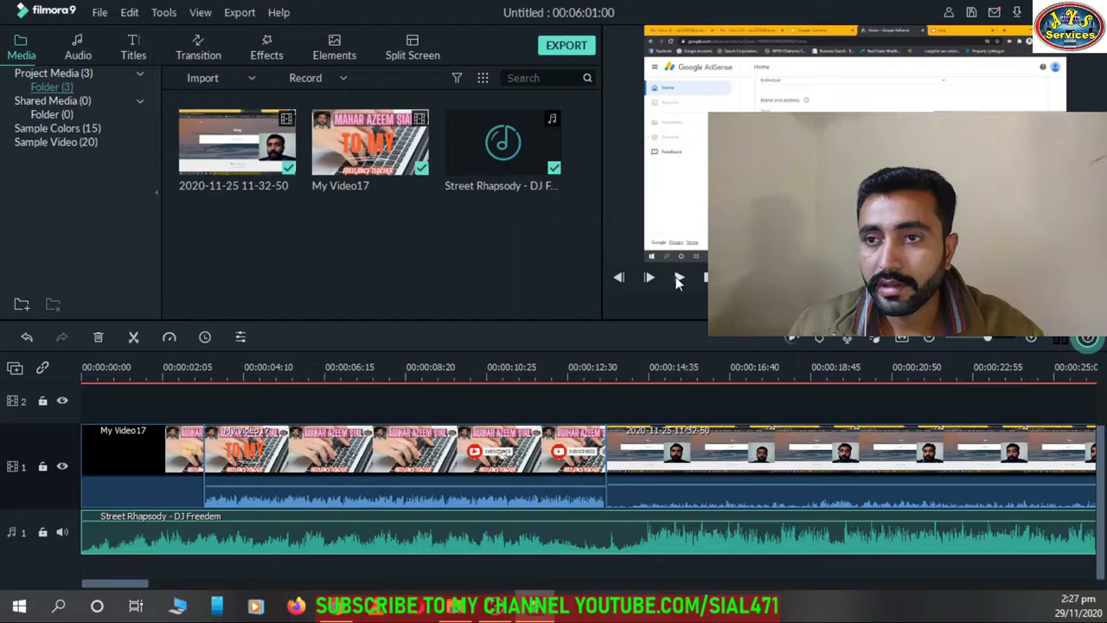
left_click(678, 281)
left_click(439, 368)
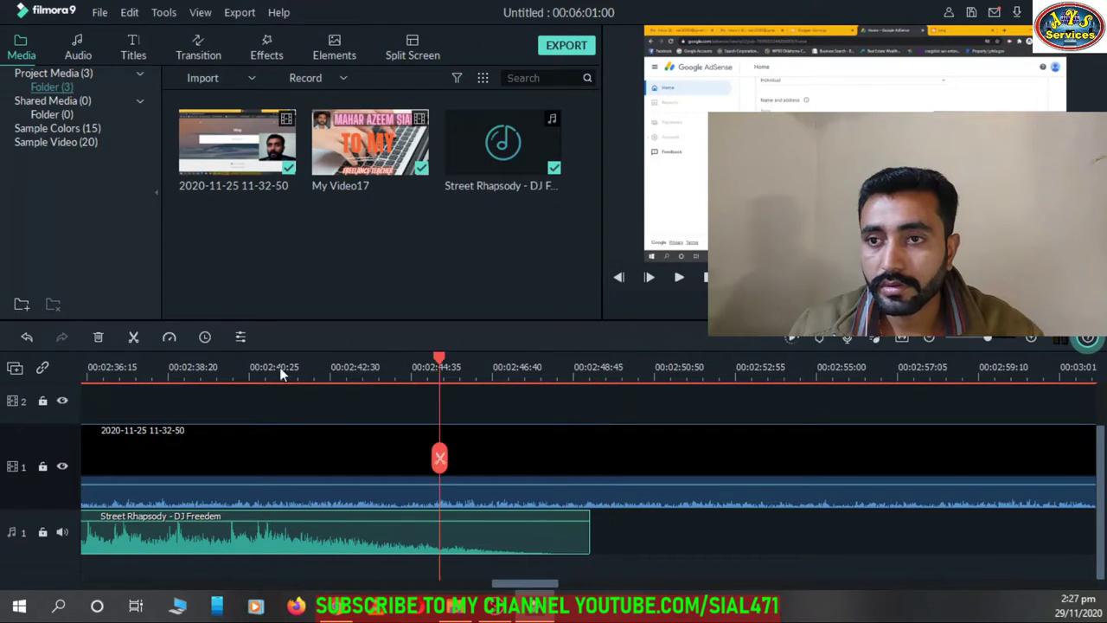
mouse_move(280, 372)
left_mouse_down()
mouse_move(84, 365)
mouse_move(207, 369)
left_mouse_up()
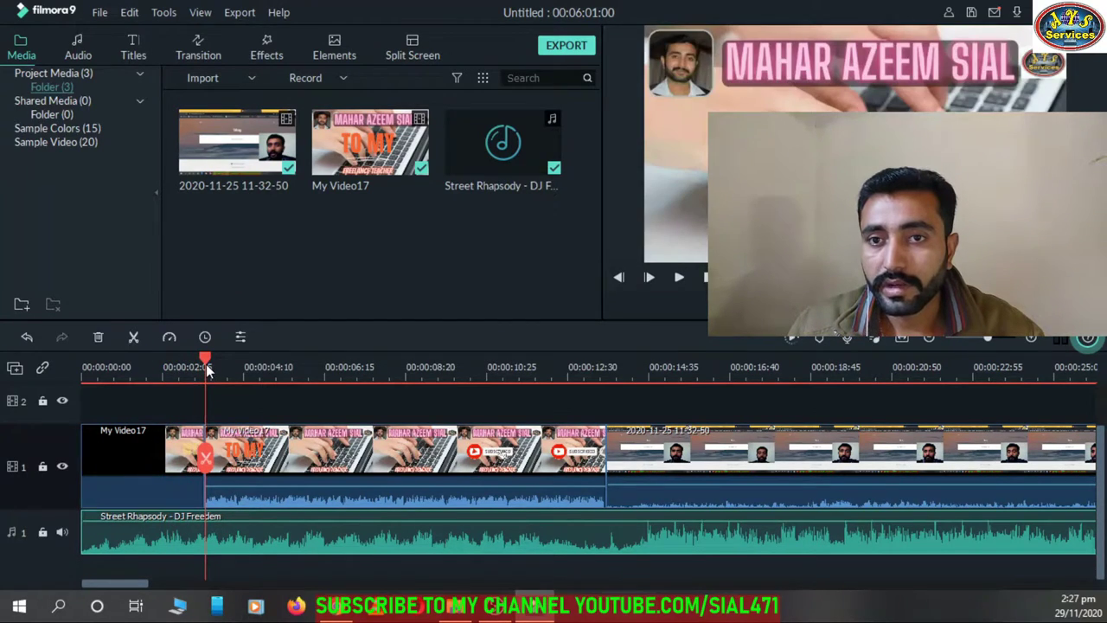
left_click_drag(207, 369, 206, 370)
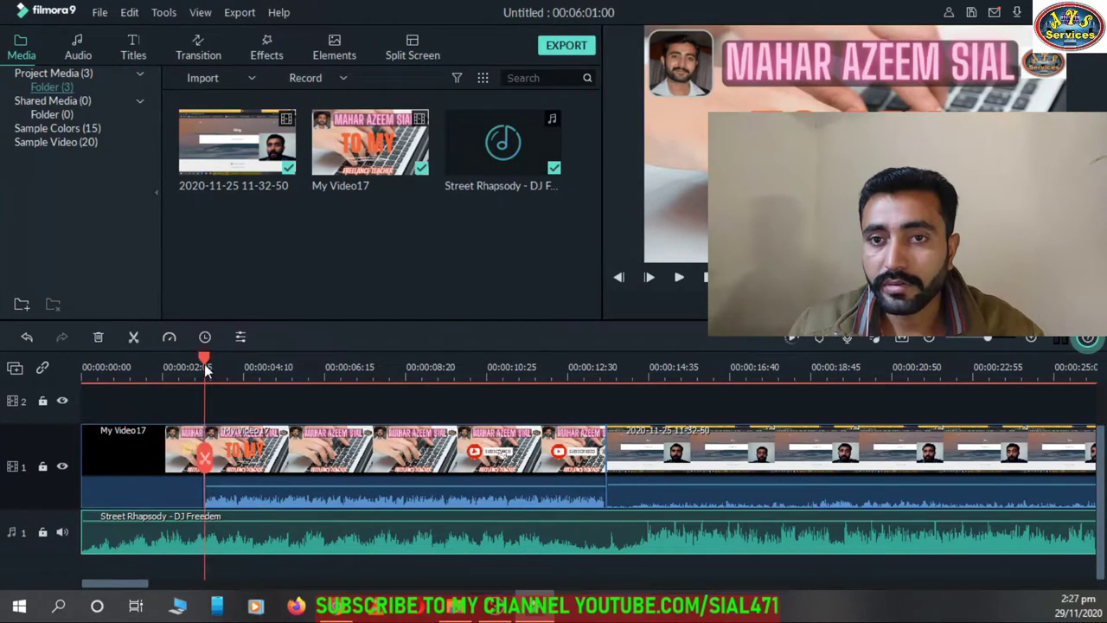
Step: Split the music at the intro's end and push the second part right, leaving a gap
left_click(204, 458)
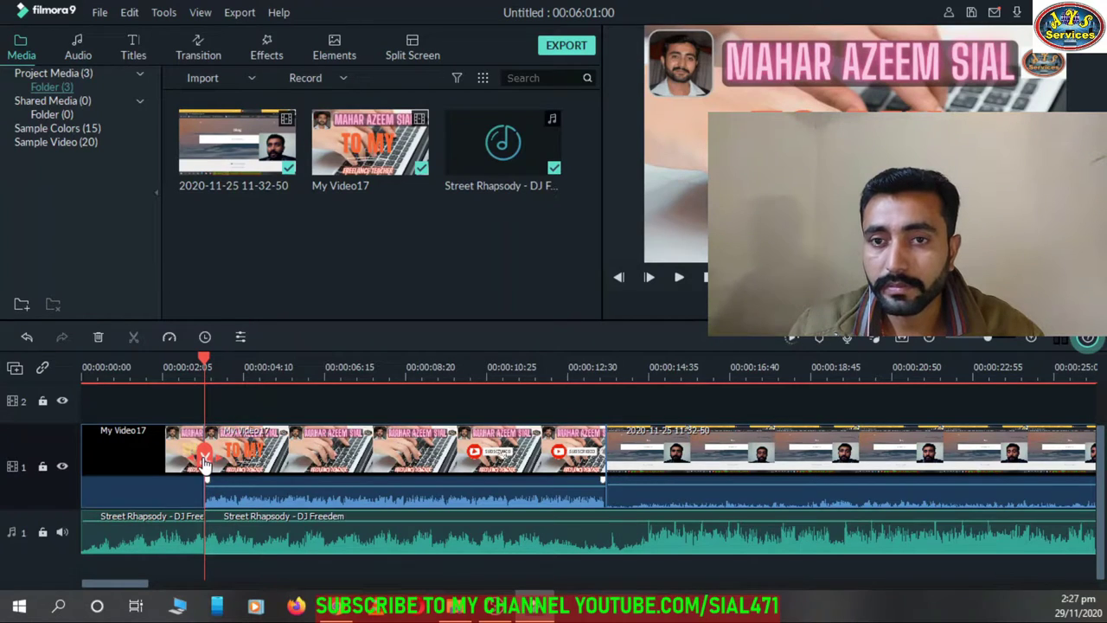
left_click_drag(279, 544, 339, 563)
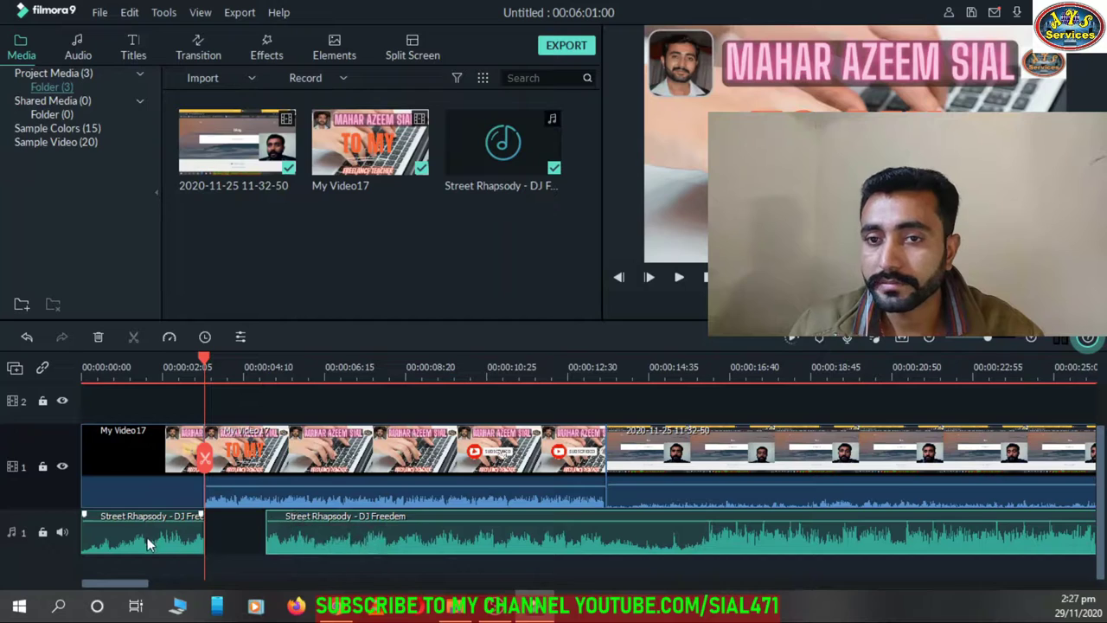
left_click_drag(147, 537, 141, 529)
left_click(161, 367)
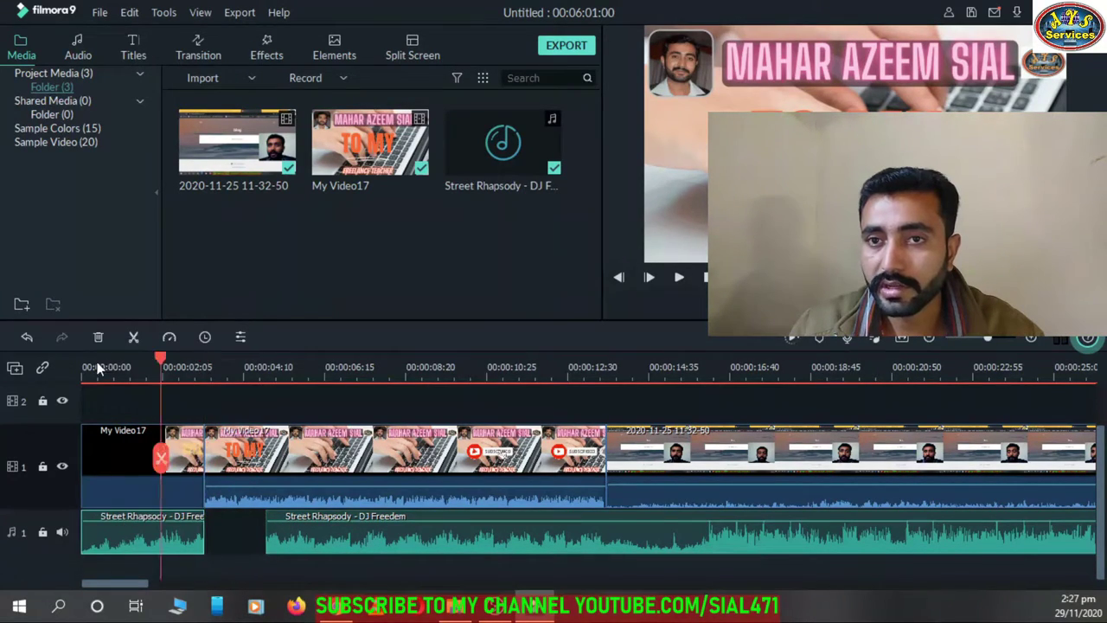
Step: Play from the start, then lower the first music part's volume to -5.82 dB
left_click(98, 368)
left_click(679, 279)
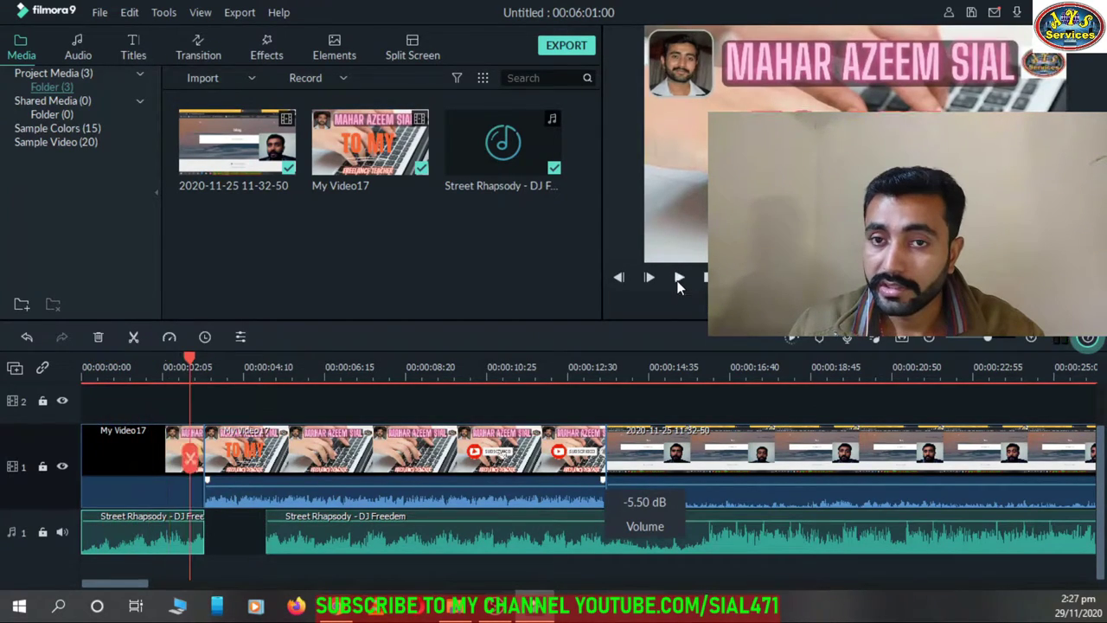
left_click(678, 278)
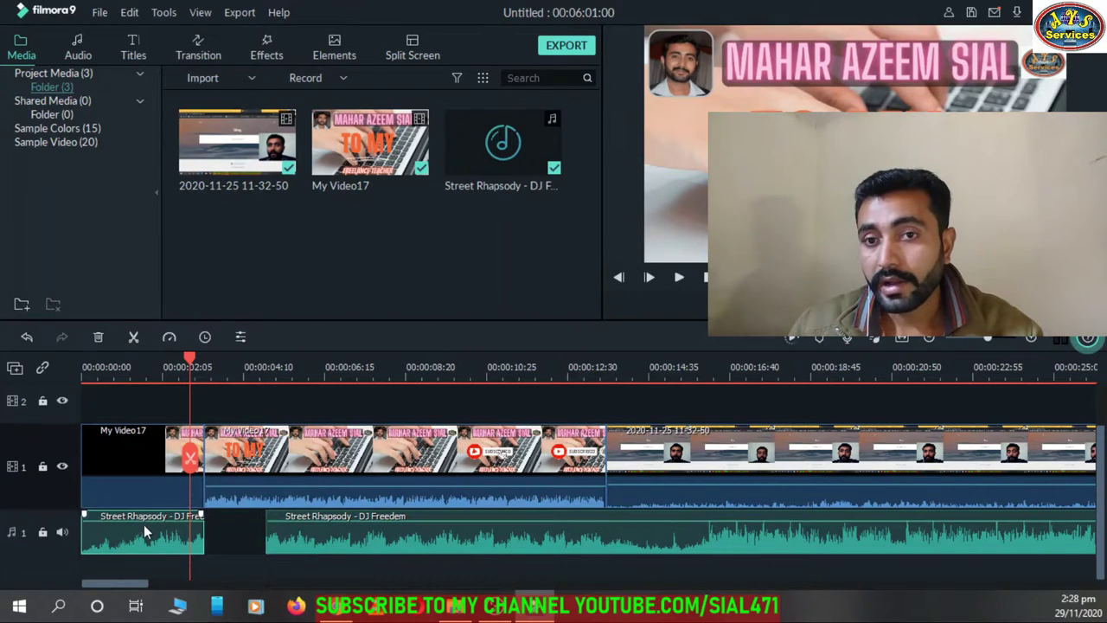
mouse_move(141, 524)
left_click_drag(140, 524, 140, 523)
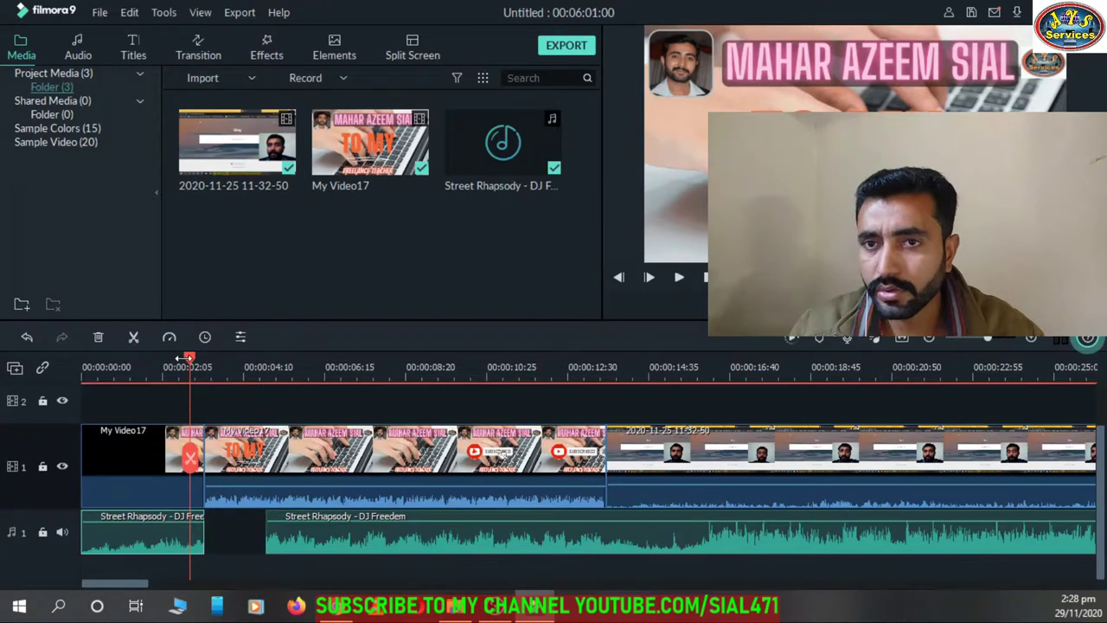
Step: Drag the second music part's volume line to the bottom and check playback from about 16 seconds
mouse_move(190, 364)
left_mouse_down()
mouse_move(729, 373)
mouse_move(701, 373)
left_mouse_up()
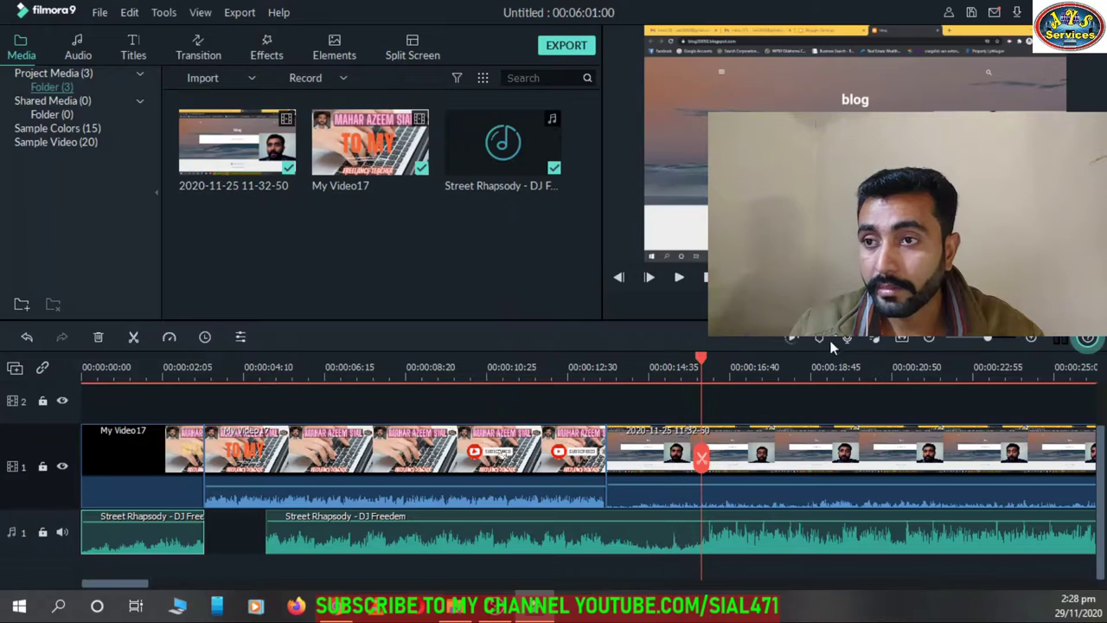
left_click(679, 279)
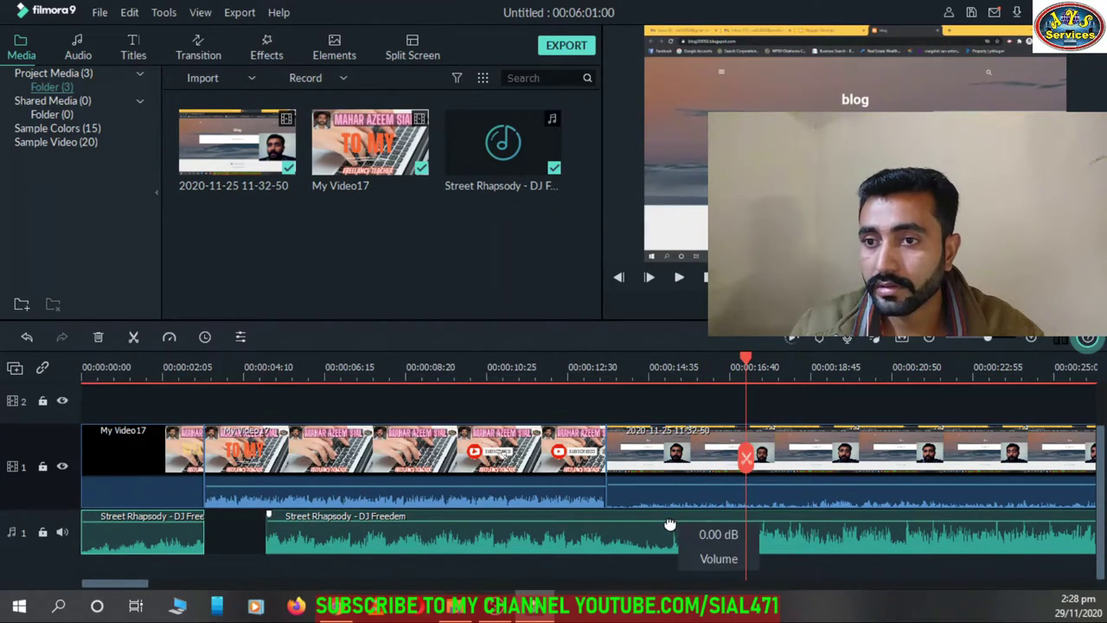
left_click_drag(675, 529, 669, 566)
left_click(678, 278)
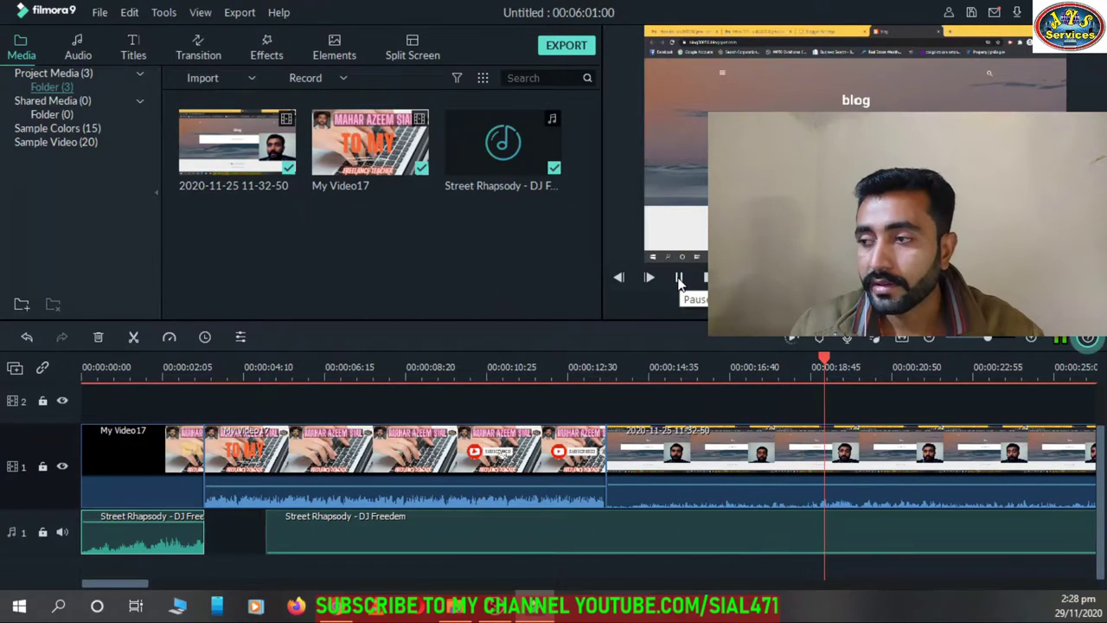
left_click(678, 278)
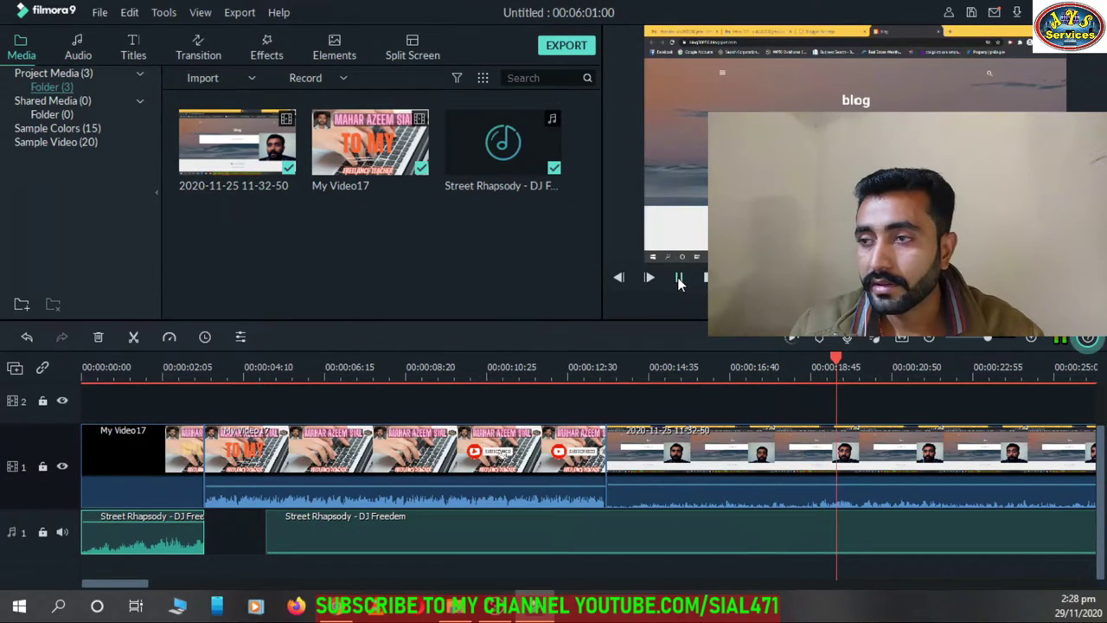
left_click(719, 474)
Step: Open the recording's Transform settings and try horizontal and vertical flips, ending unflipped
double_click(722, 491)
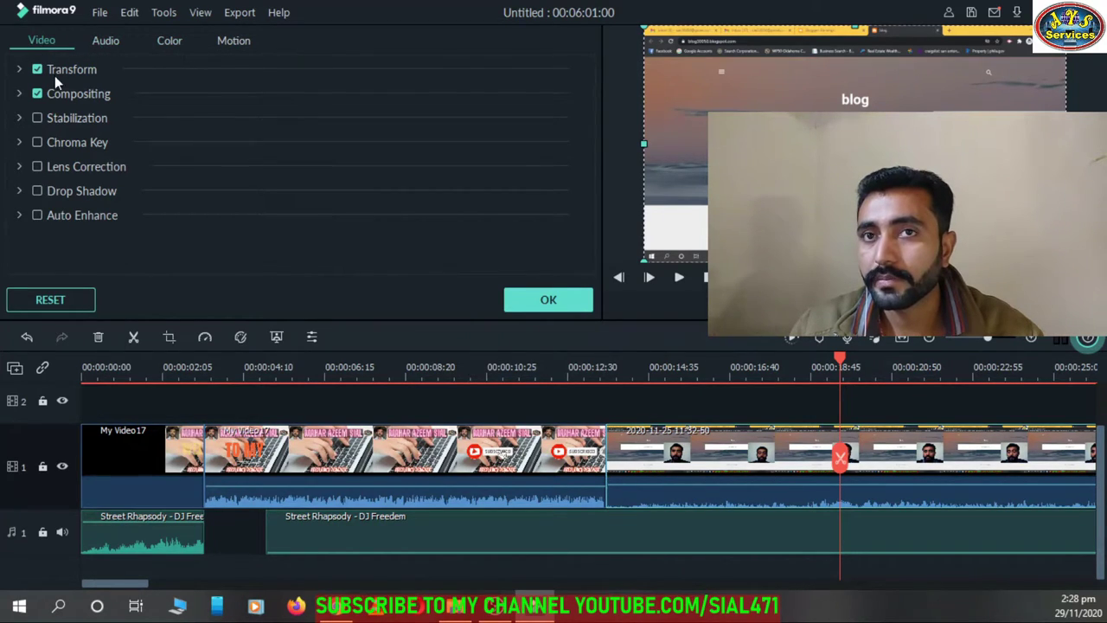
left_click(20, 71)
left_click(193, 137)
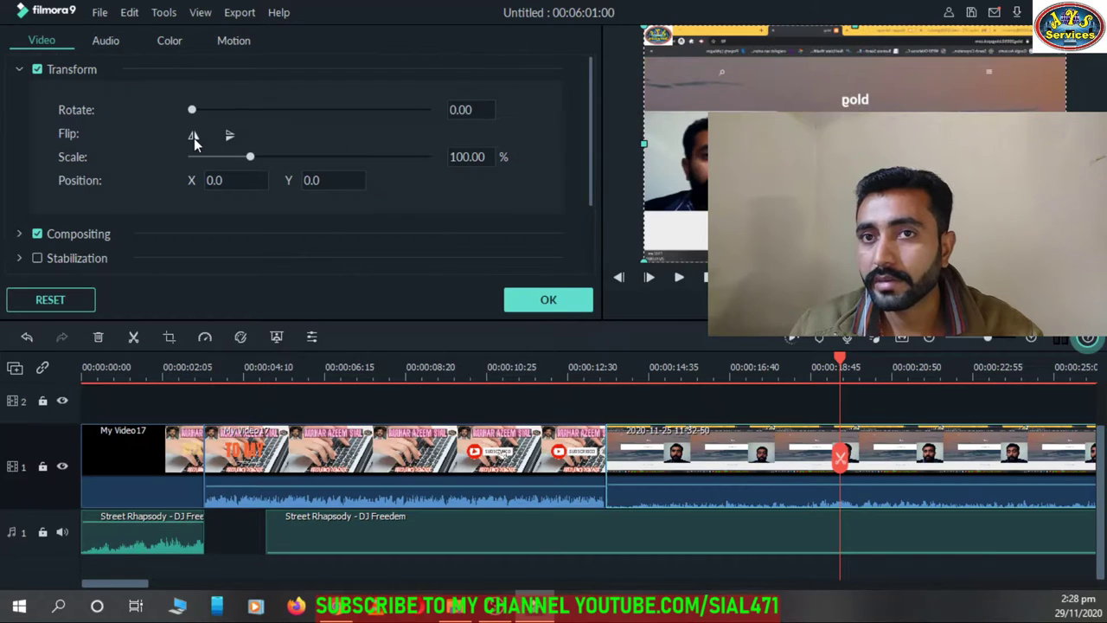
left_click(194, 138)
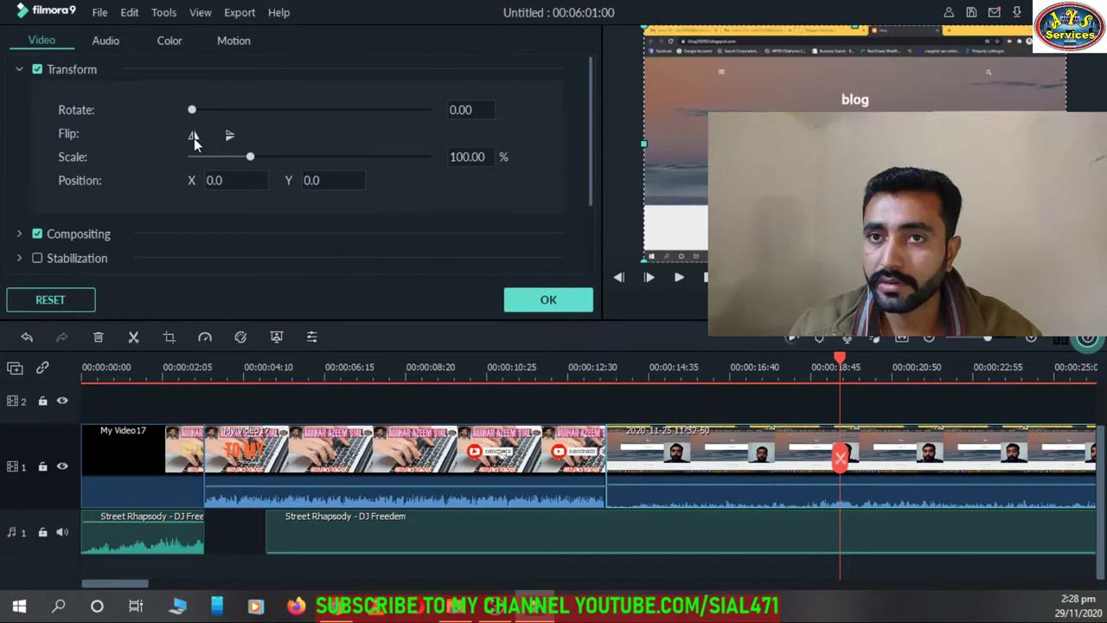
left_click(231, 137)
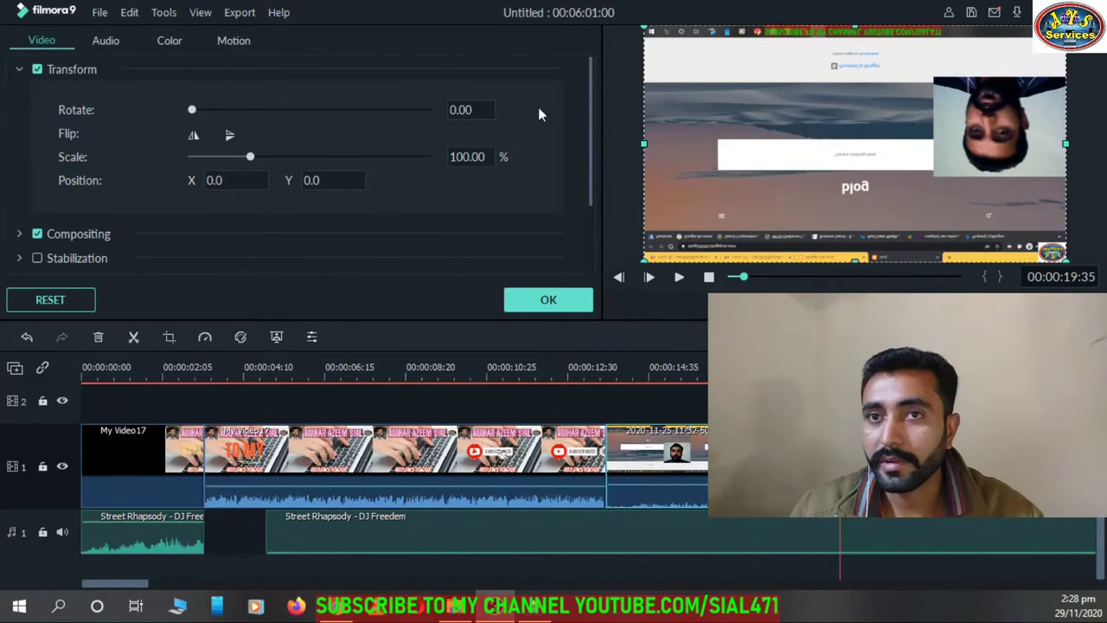
left_click(229, 136)
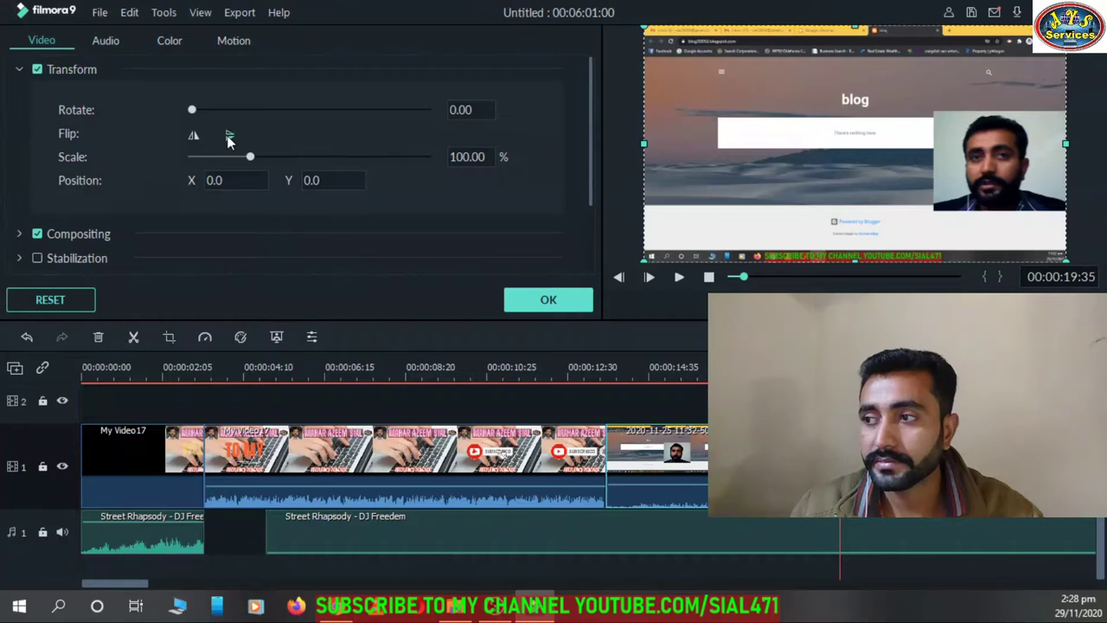
left_click(229, 137)
left_click(230, 136)
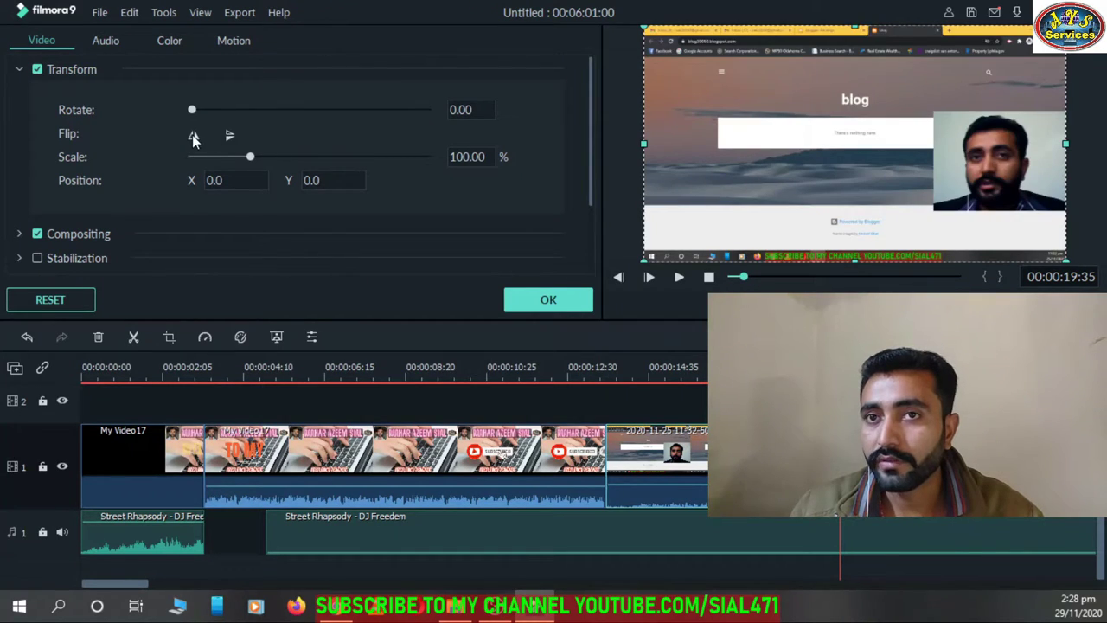
left_click(194, 137)
left_click(193, 136)
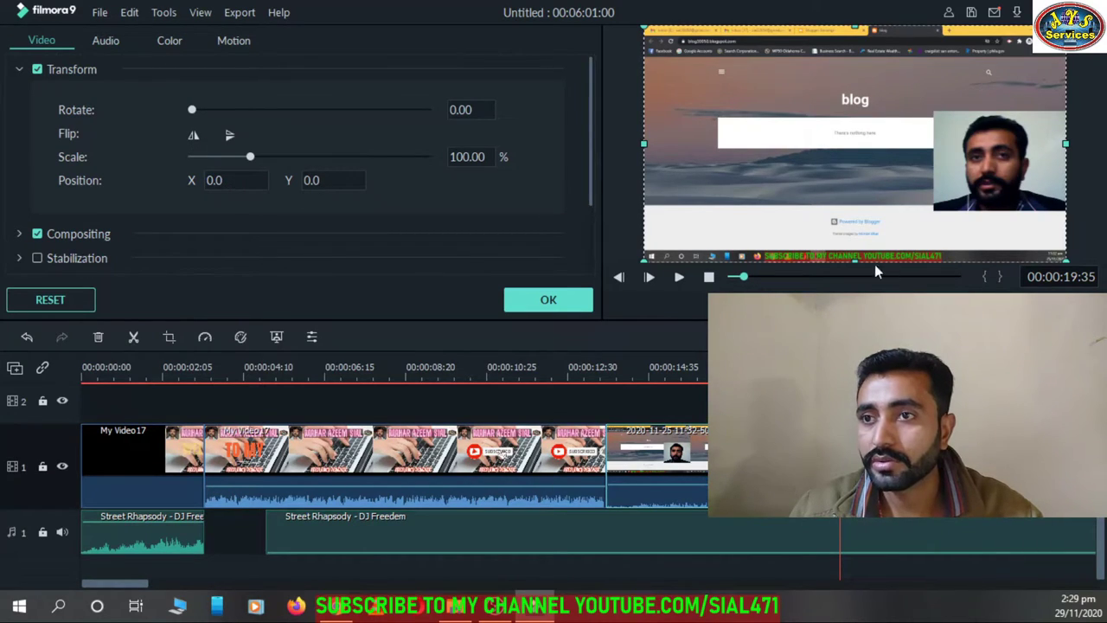
Step: Shrink the recording in the preview, then reset Scale to 100% and Position to X 0, Y 0
mouse_move(642, 256)
left_mouse_down()
mouse_move(655, 256)
mouse_move(643, 261)
left_mouse_up()
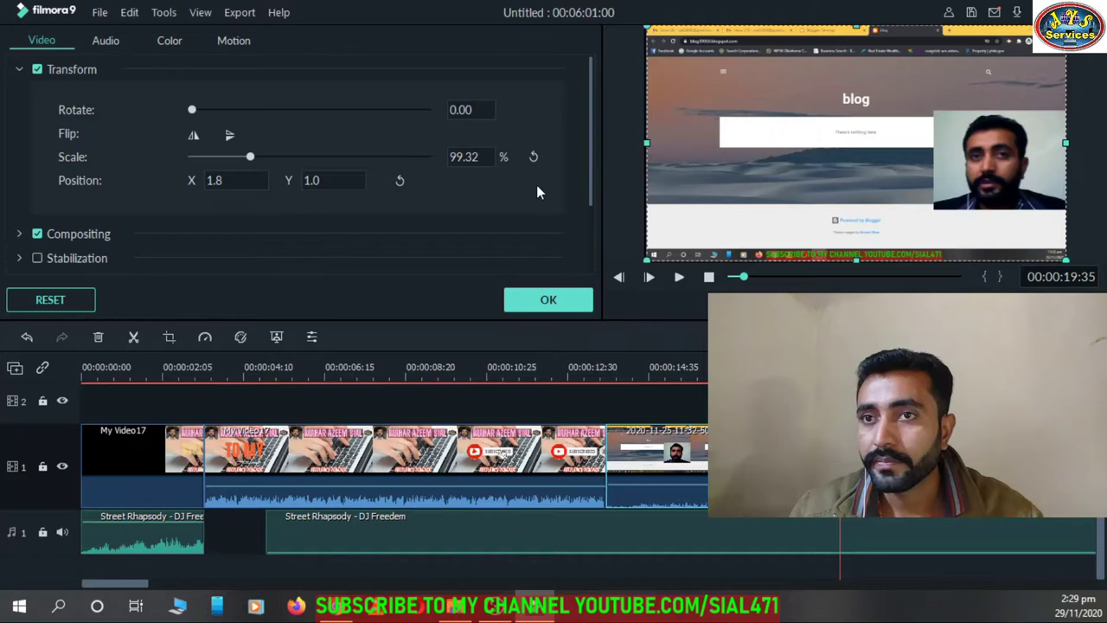
left_click(533, 157)
left_click(401, 181)
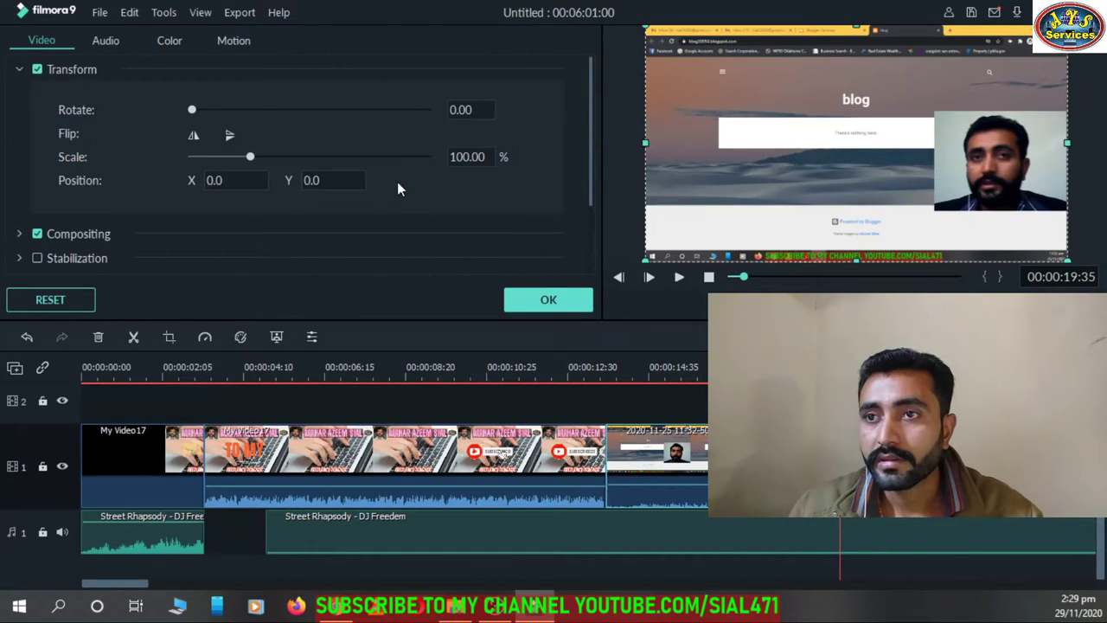
Step: Enable Remove background noise at Strong for the recording's audio, apply it, and play the timeline
left_click(112, 43)
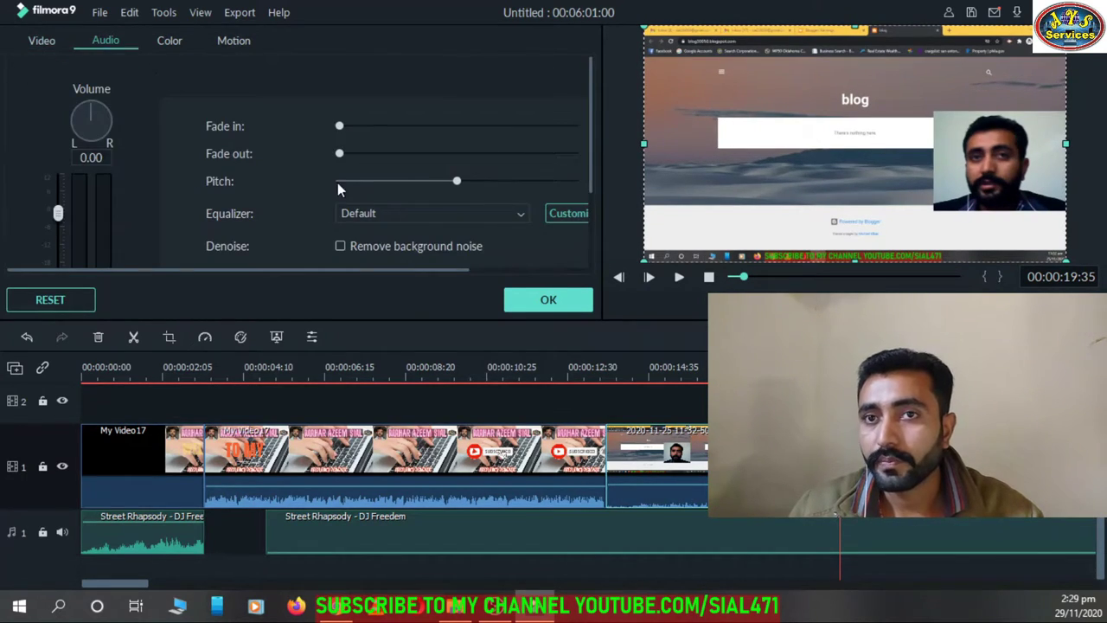
scroll(342, 182, "down", 1)
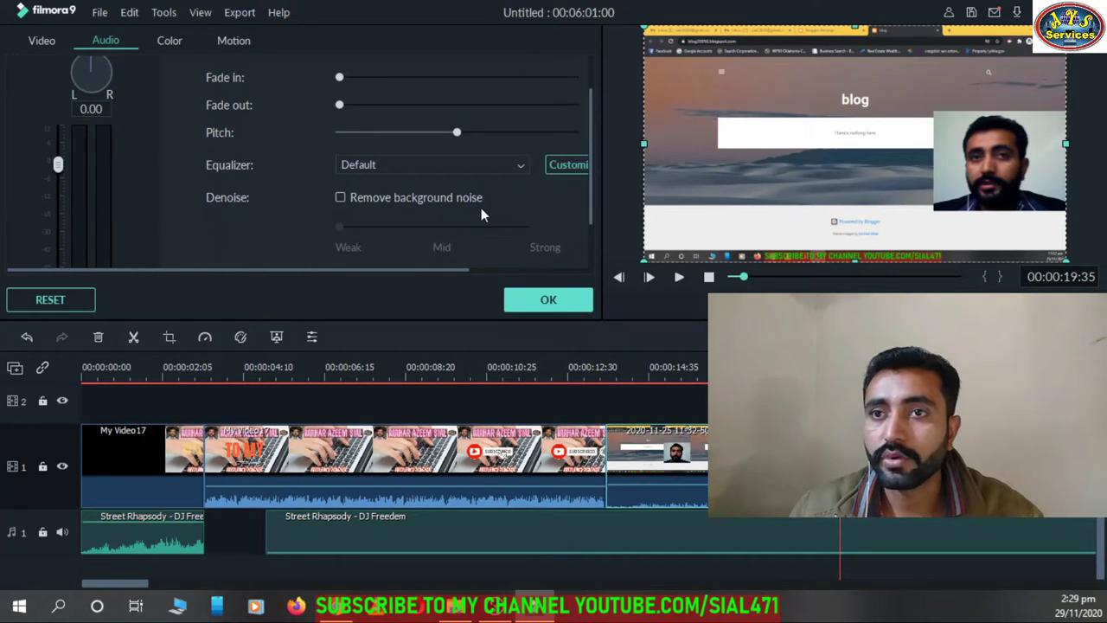
left_click(342, 199)
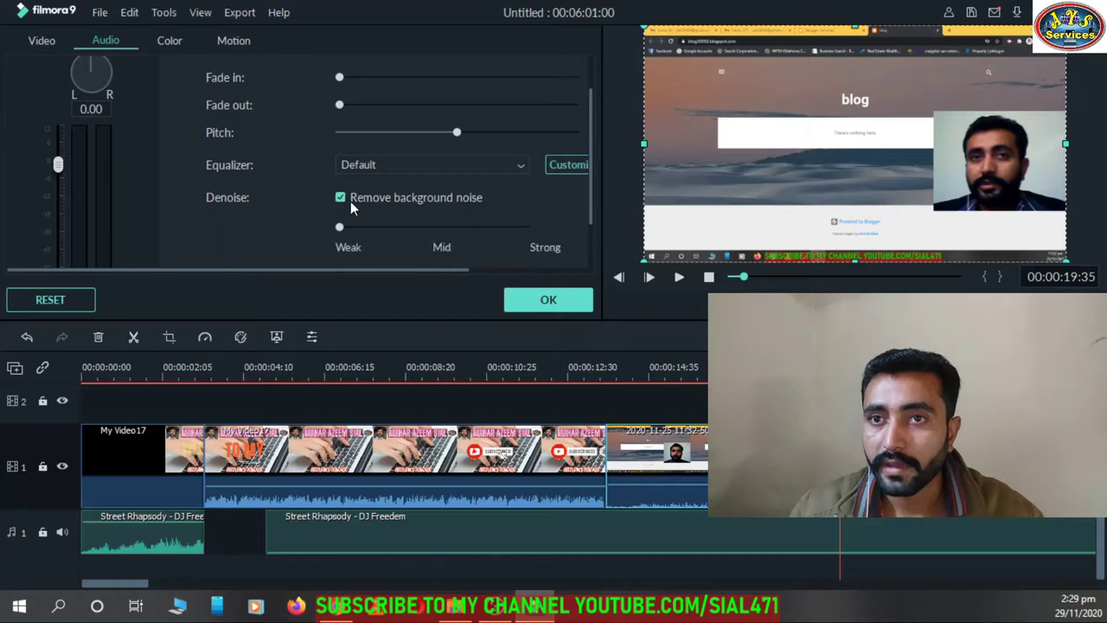
left_click(519, 228)
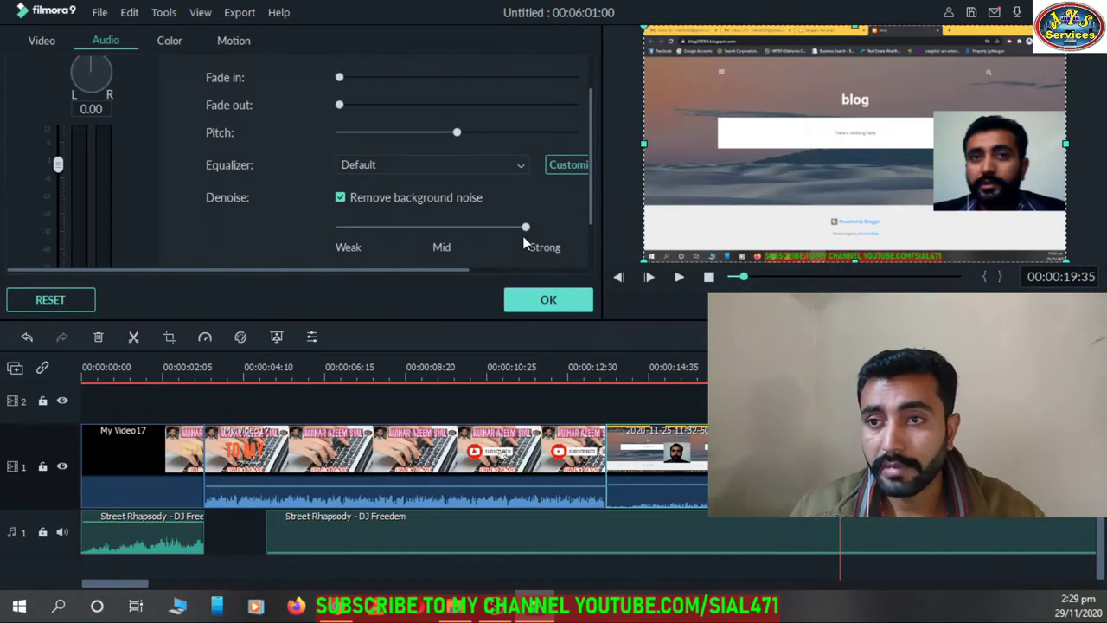
left_click(526, 310)
left_click(680, 278)
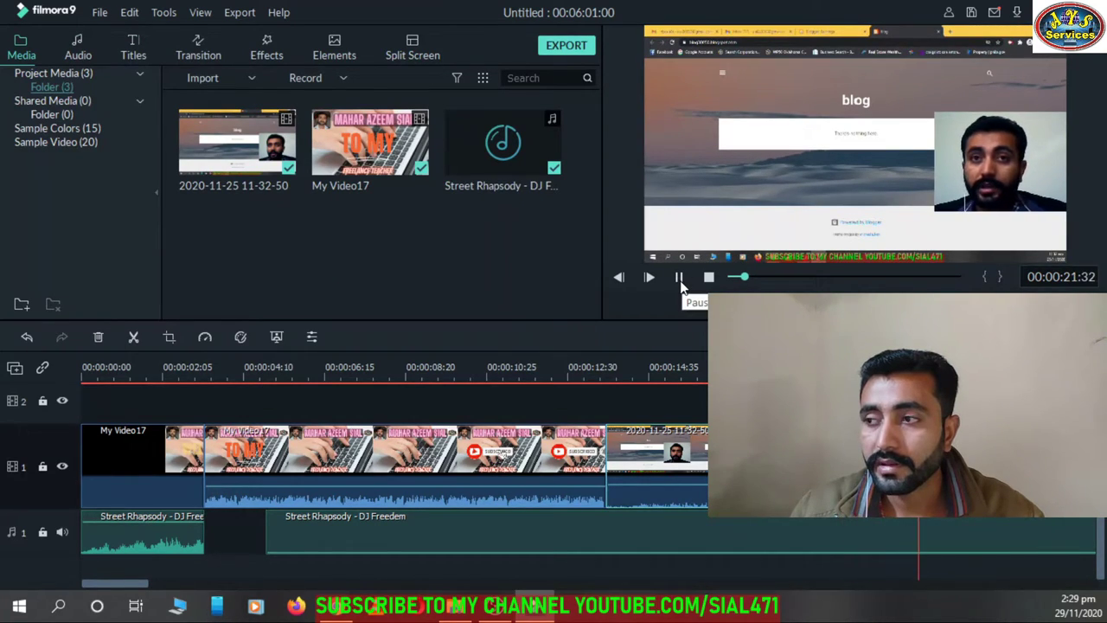
Step: Pause, replay and pause the timeline preview, then show the Titles template library
left_click(681, 280)
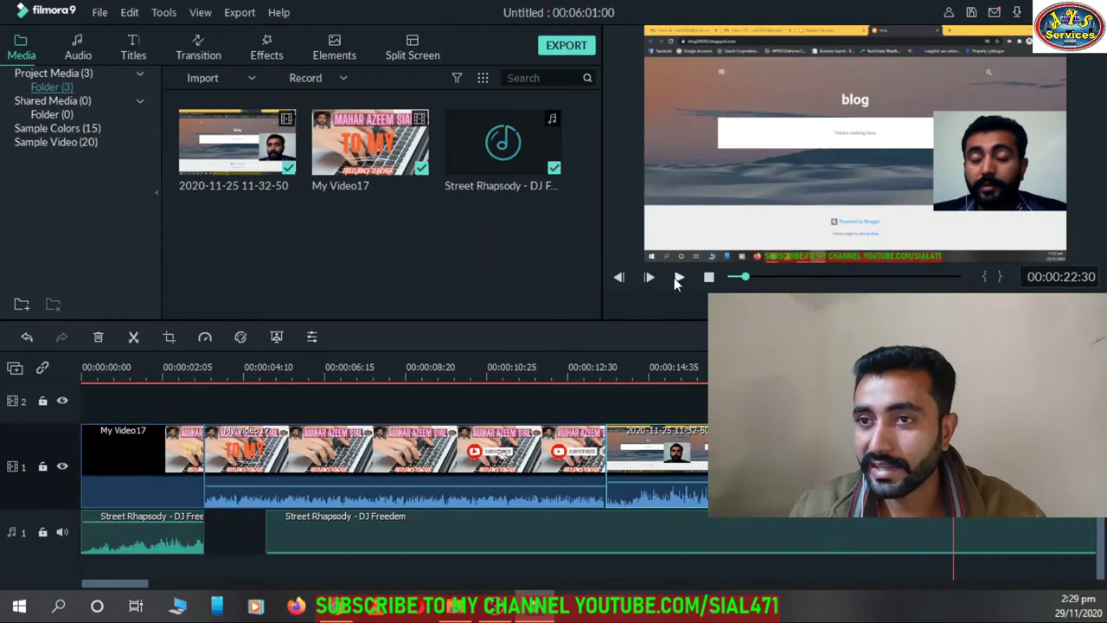
left_click(678, 279)
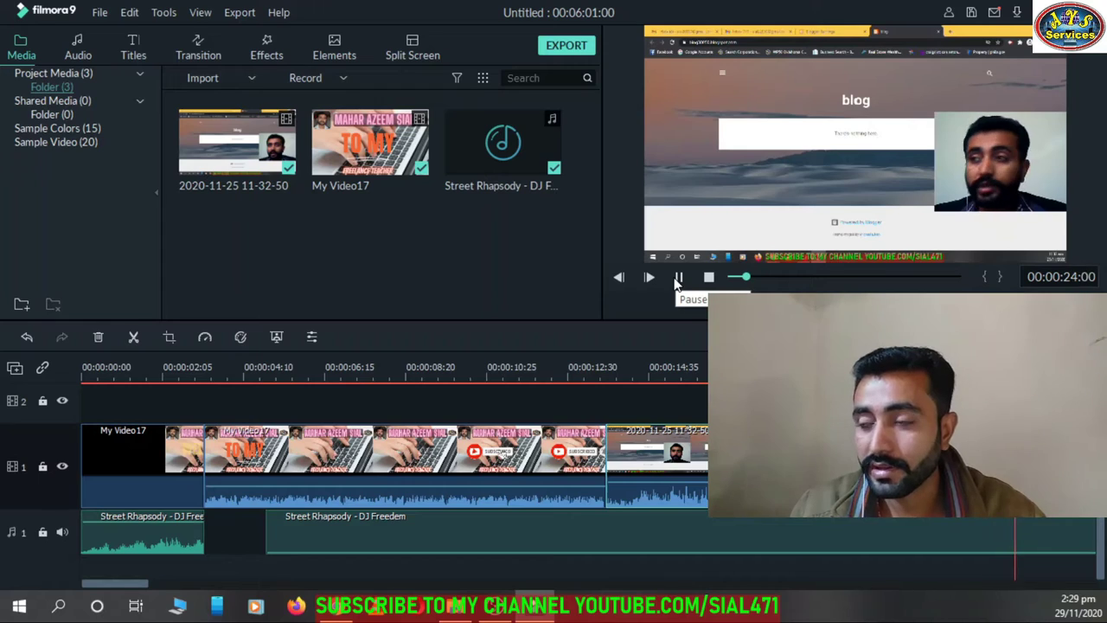
left_click(678, 279)
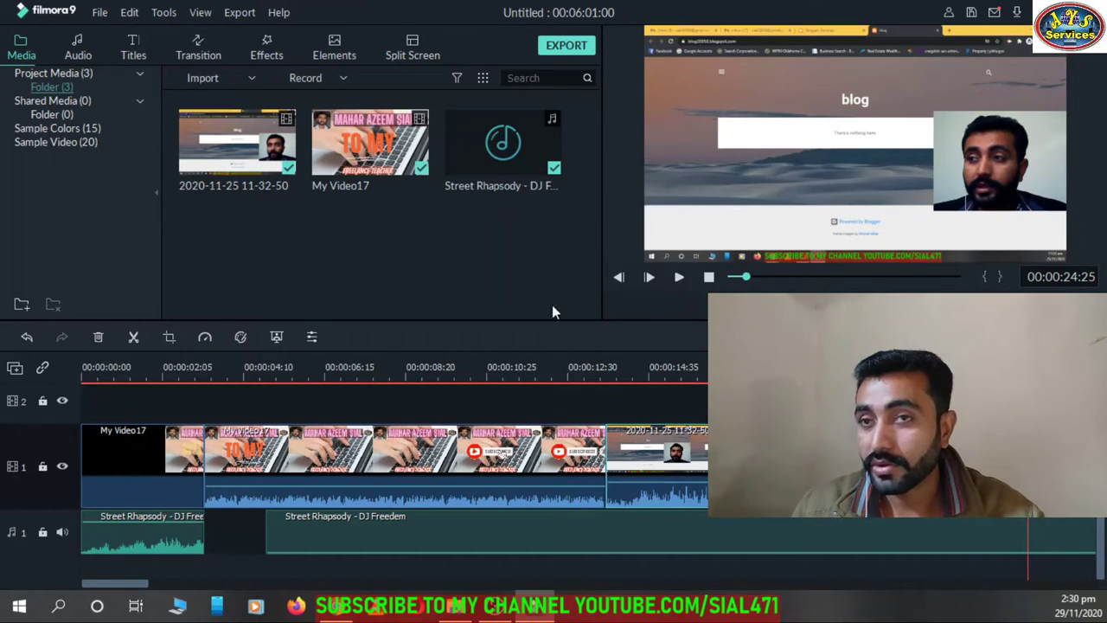
left_click(134, 54)
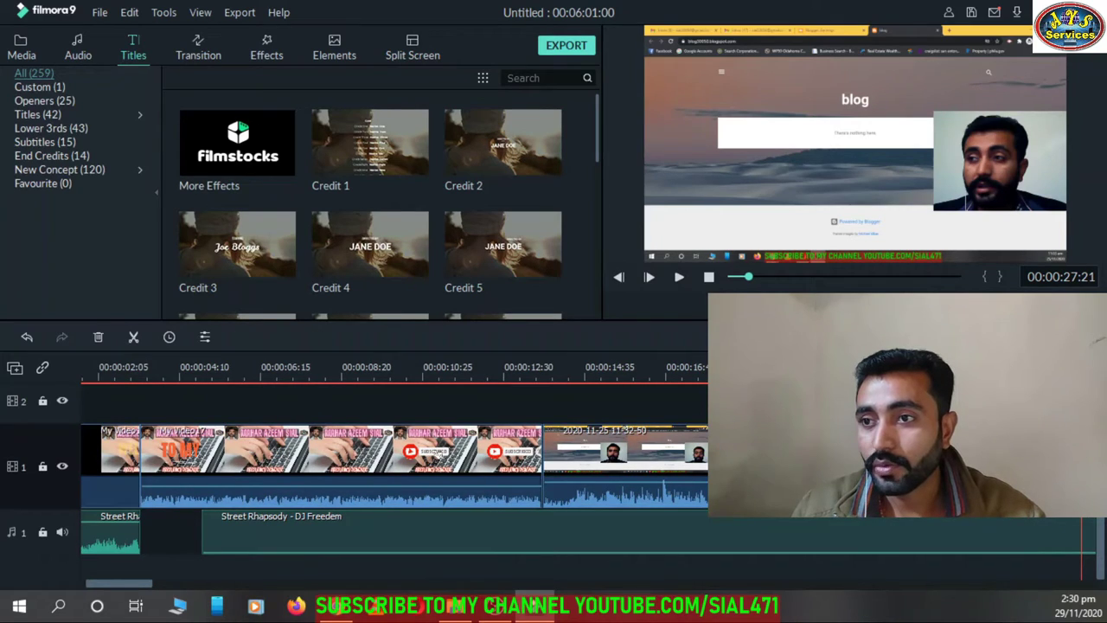
Step: Drop a Credit 2 title onto track 2 near 12 seconds and try Text styles 4 and 12
left_click_drag(726, 404, 522, 415)
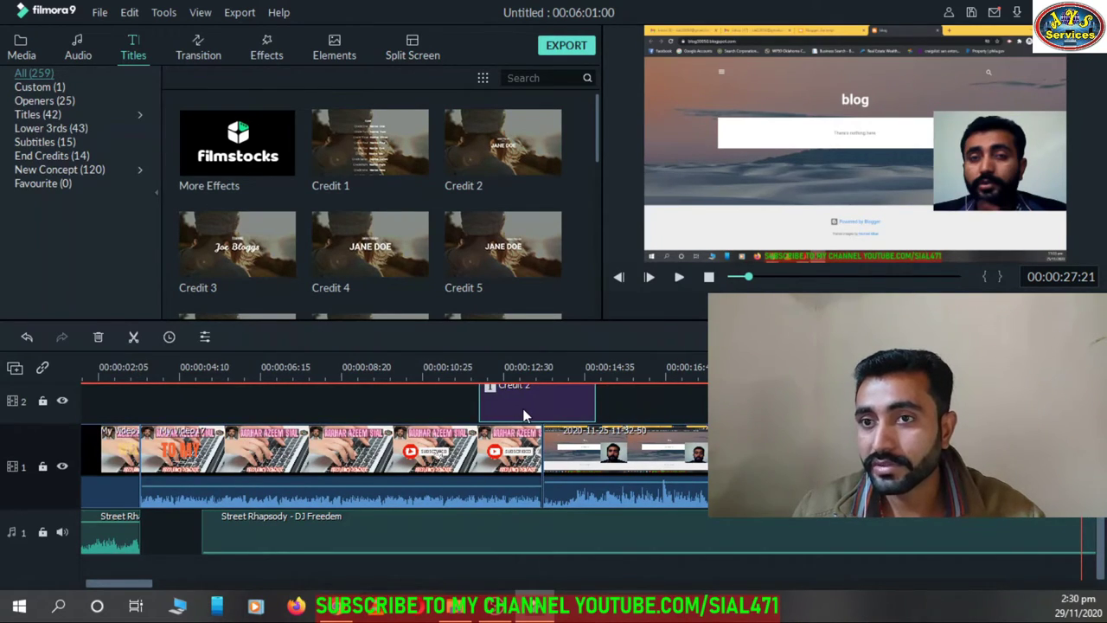
double_click(523, 415)
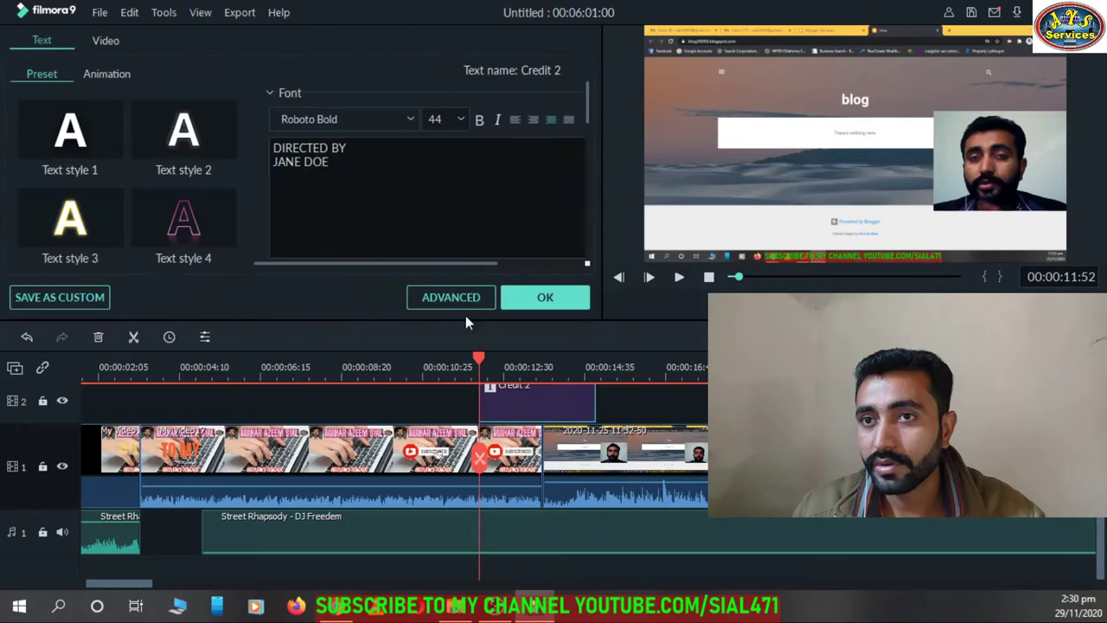
left_click(185, 215)
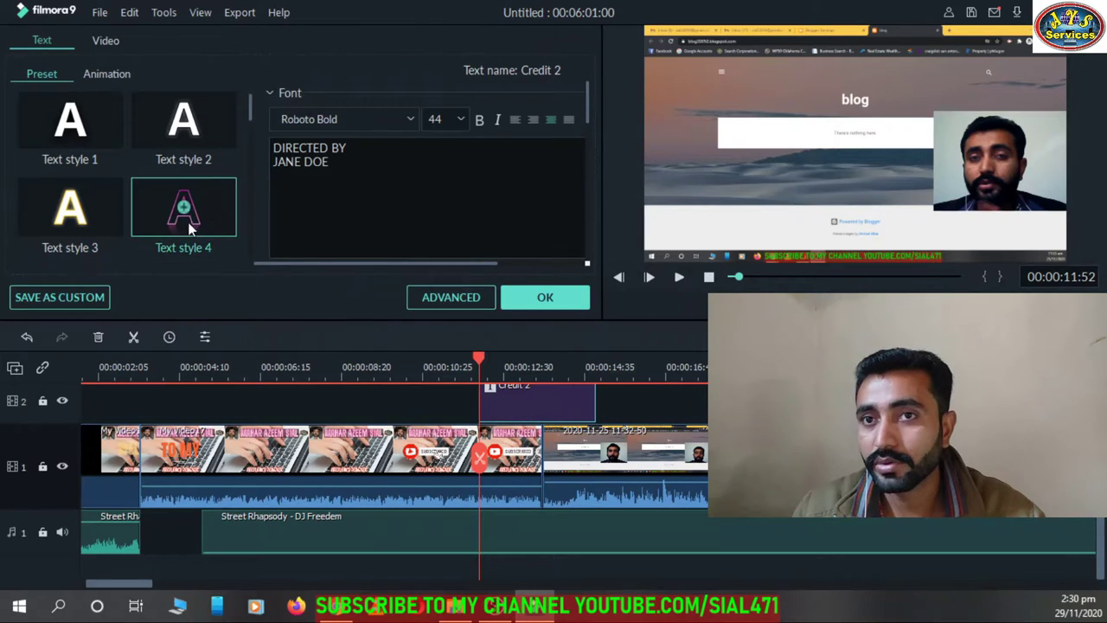
scroll(139, 201, "down", 4)
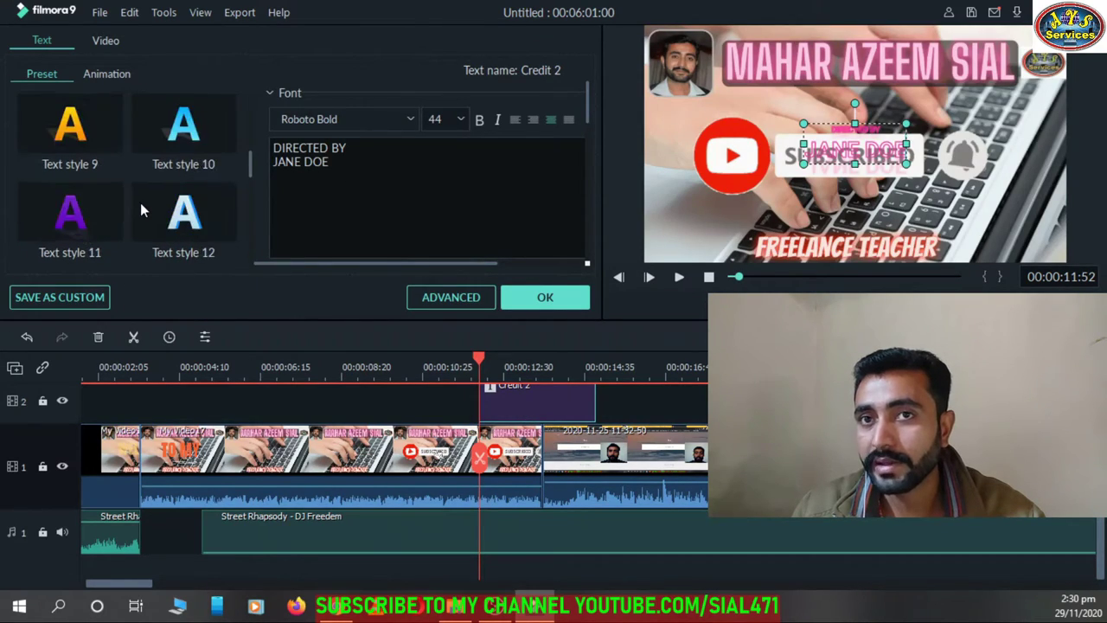
left_click(183, 216)
Step: Give the title purple Text style 11 and try Type Writer, Cinema and Wavy animations
left_click(73, 219)
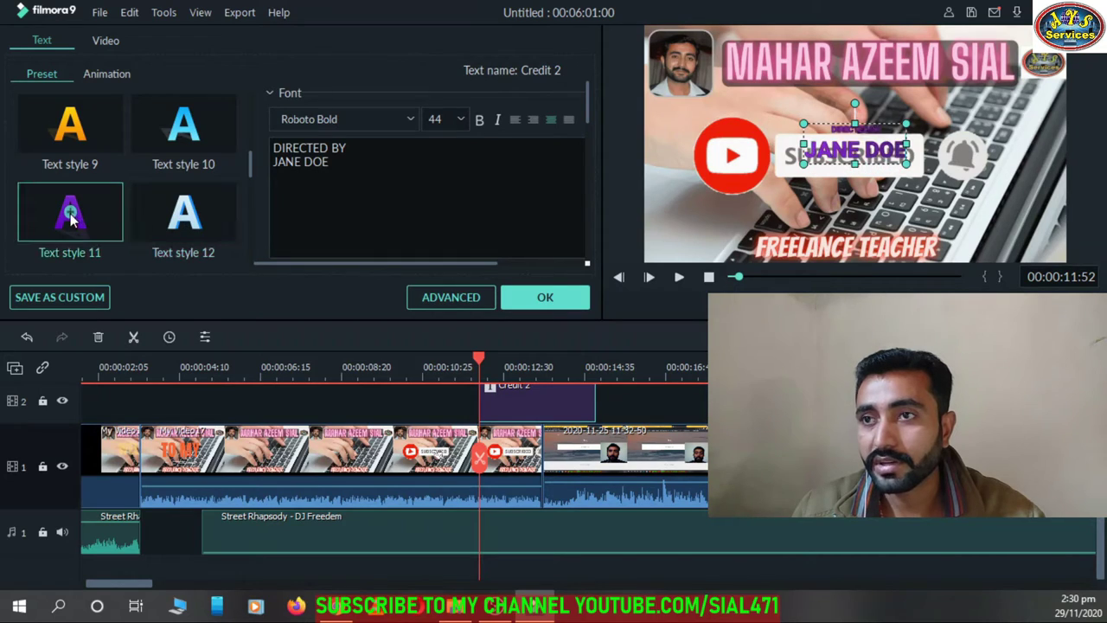
left_click(107, 74)
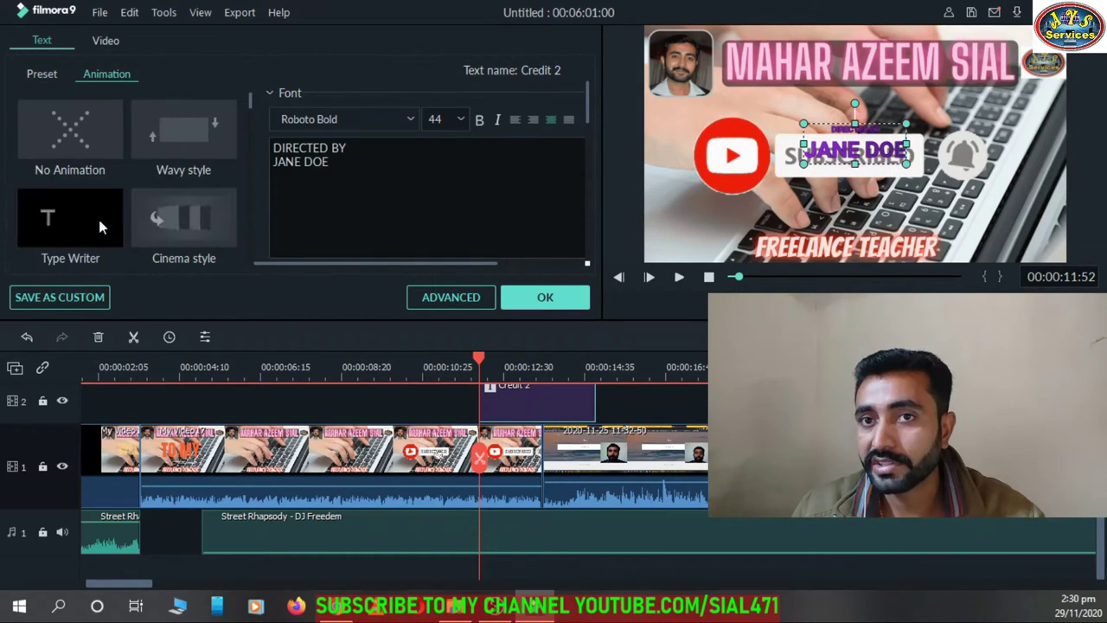
left_click(100, 222)
left_click(99, 225)
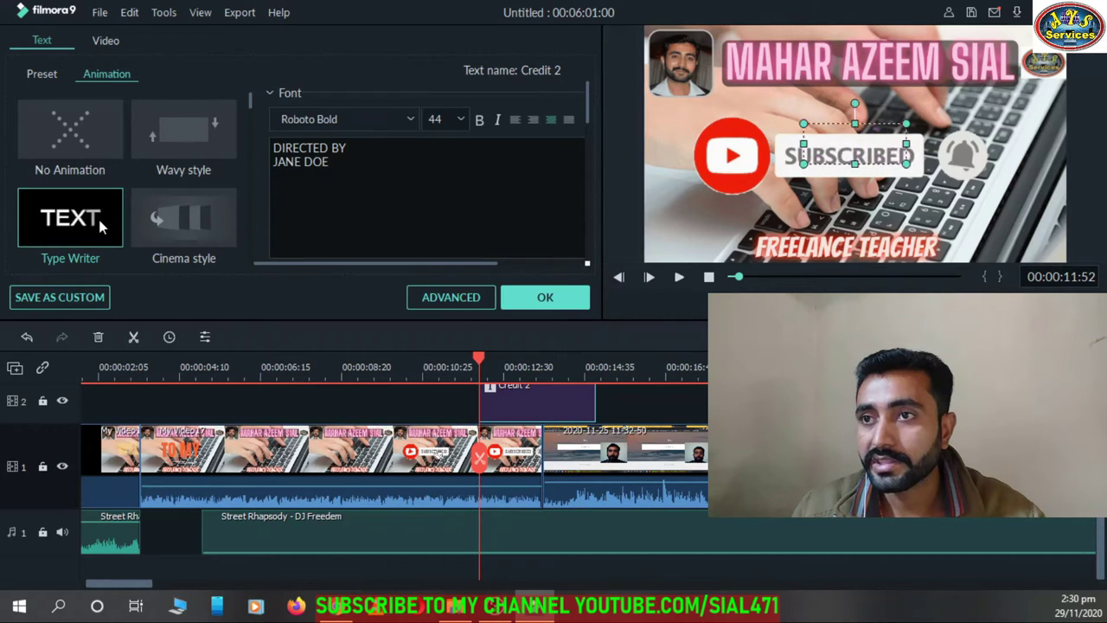
left_click(180, 220)
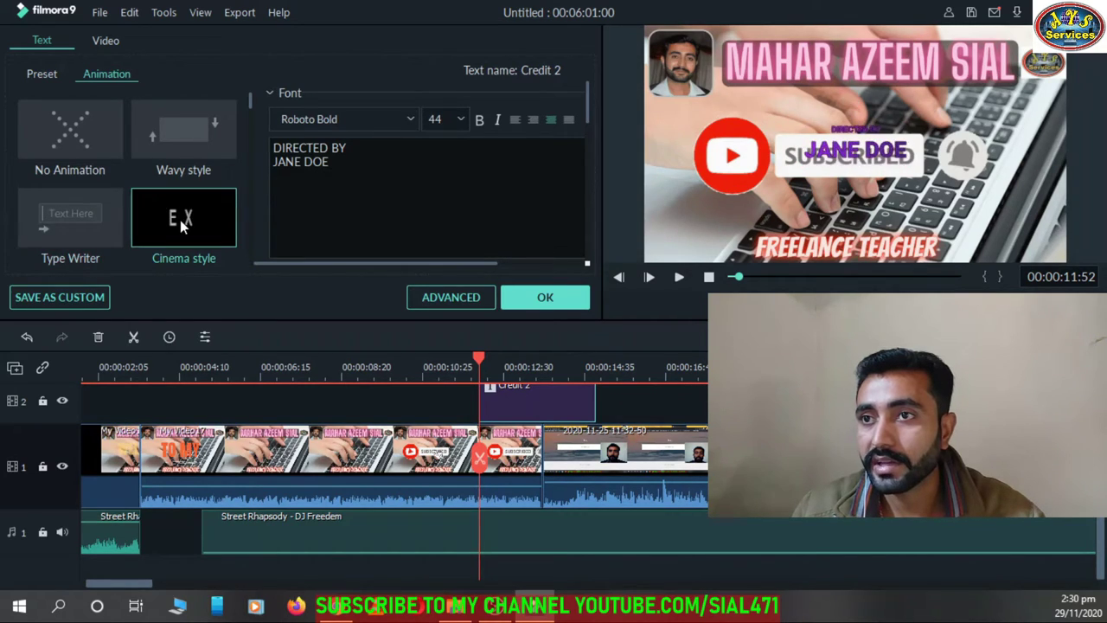
left_click(181, 139)
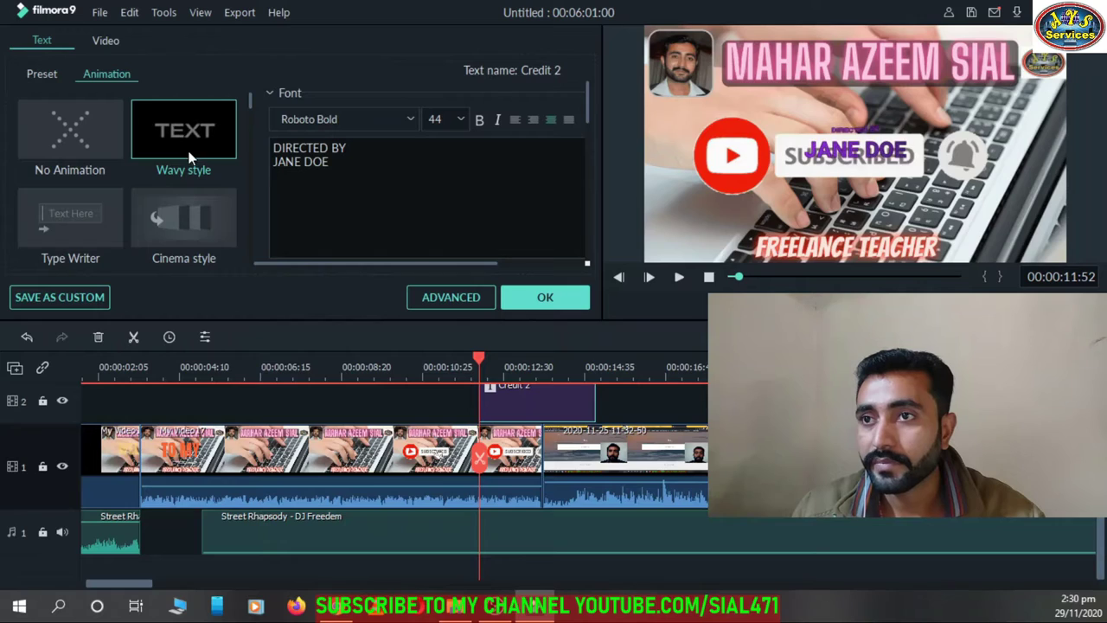
Step: Apply the Up Roll animation to the Credit 2 title
scroll(198, 176, "down", 3)
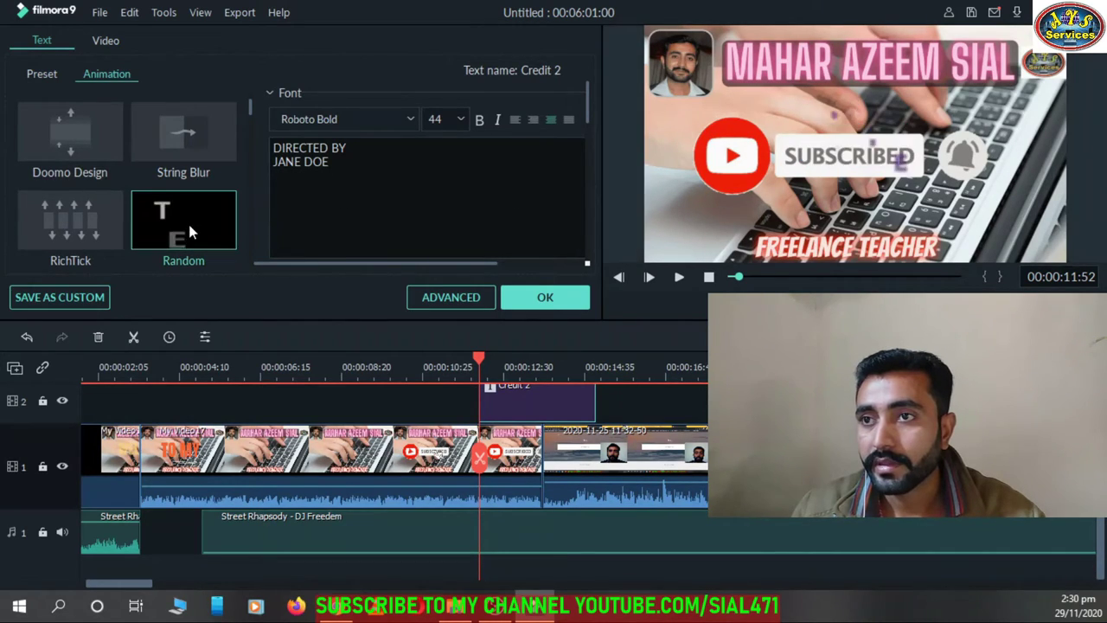
scroll(189, 229, "down", 2)
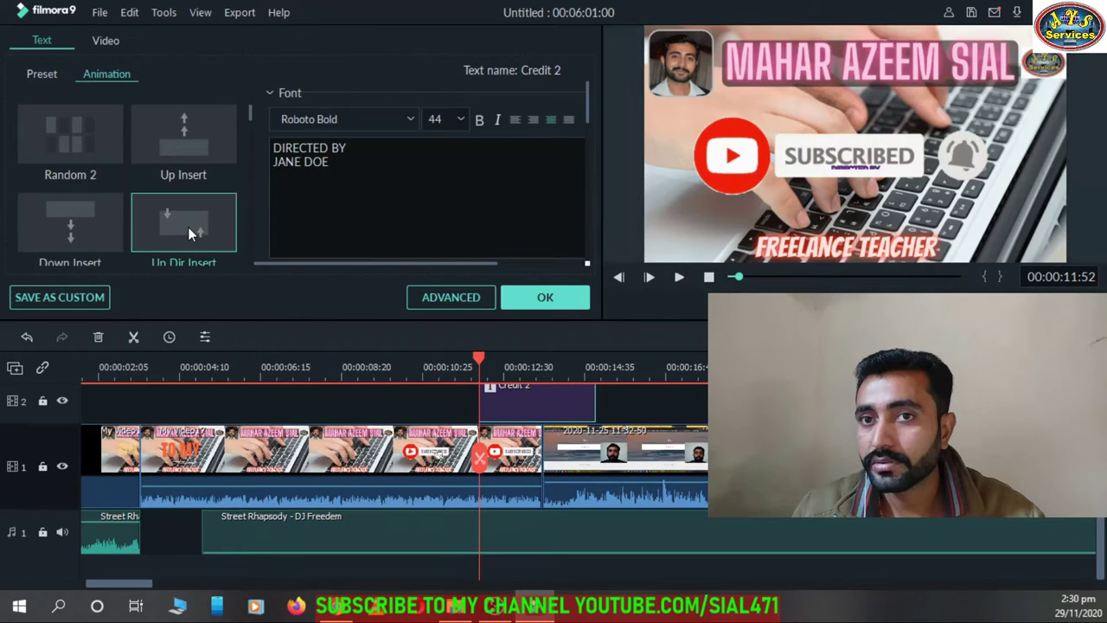
scroll(199, 226, "down", 3)
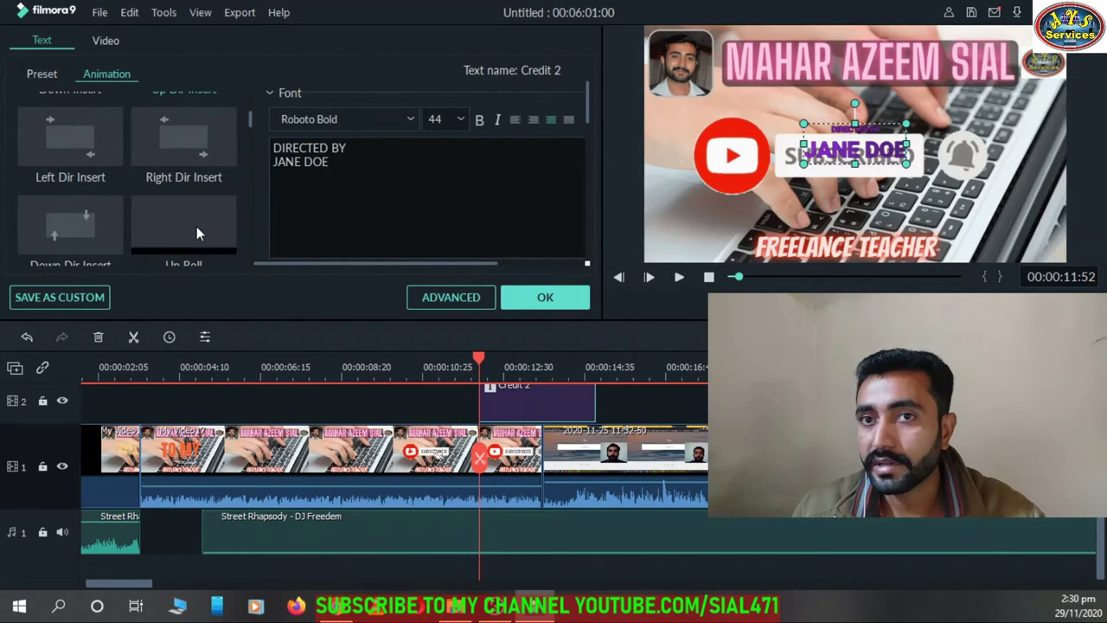
left_click(196, 226)
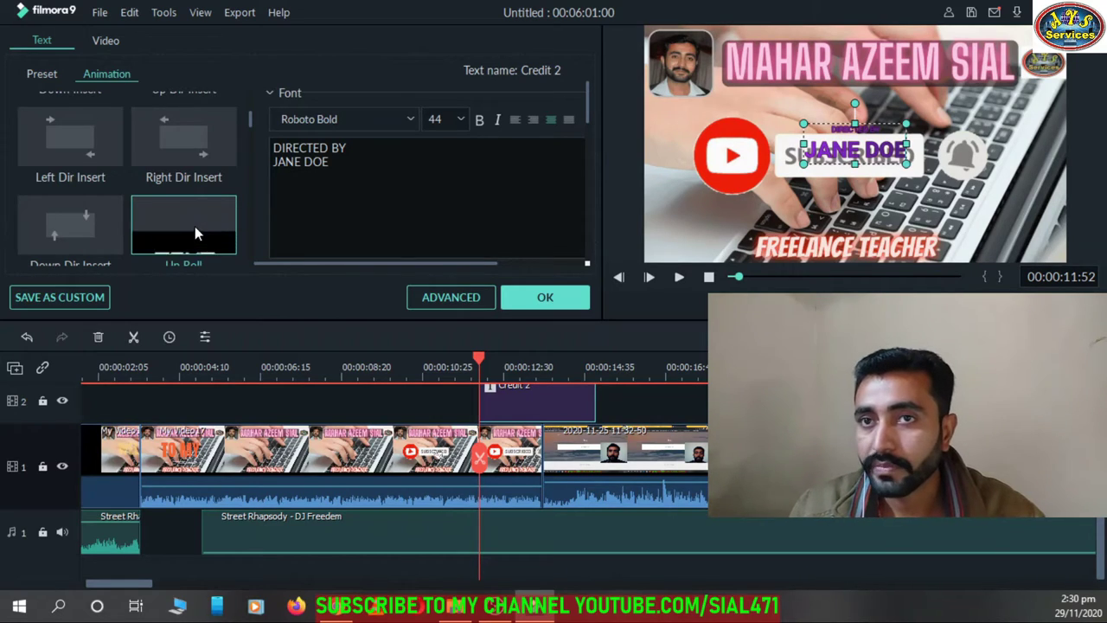
scroll(195, 226, "down", 2)
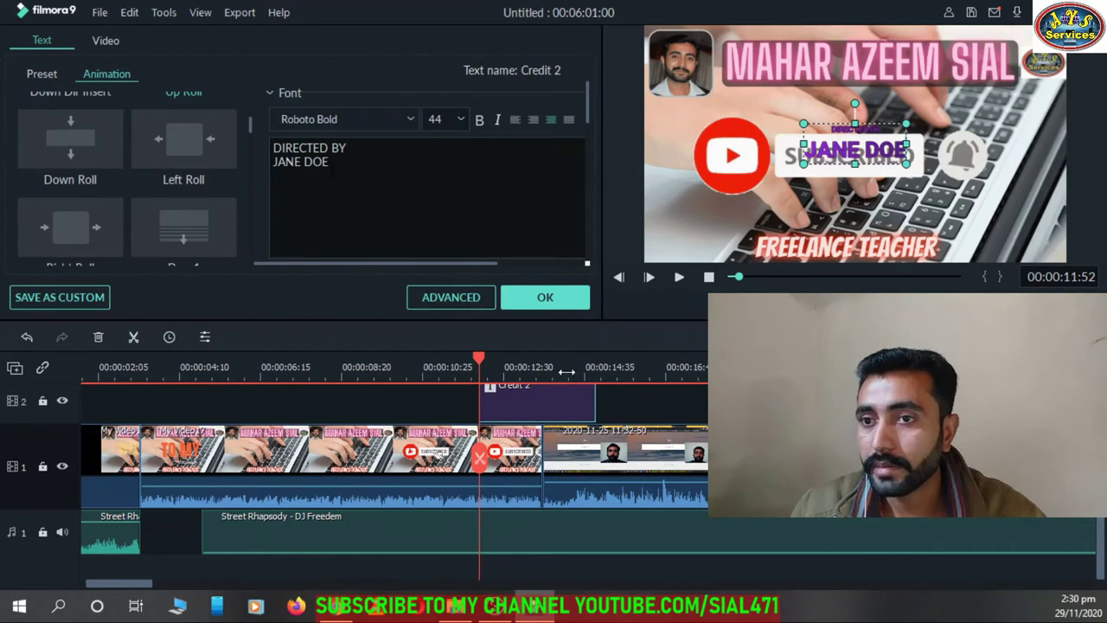
scroll(549, 445, "up", 1)
Step: Move the first Credit 2 title earlier on track 2 and close the title editor
left_click_drag(541, 448, 308, 448)
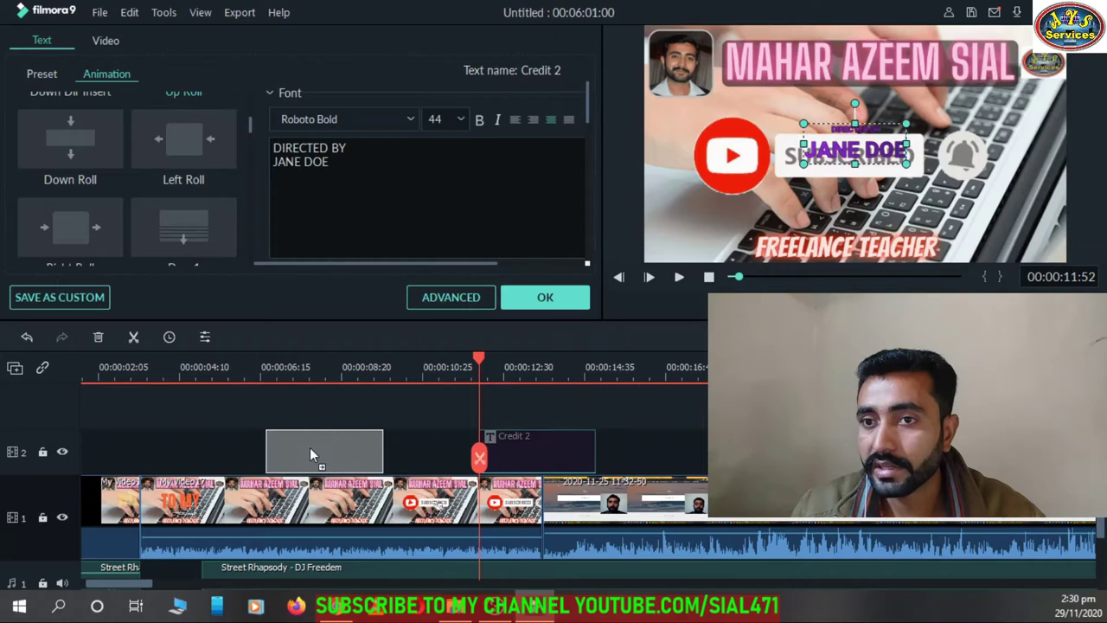
left_click(574, 441)
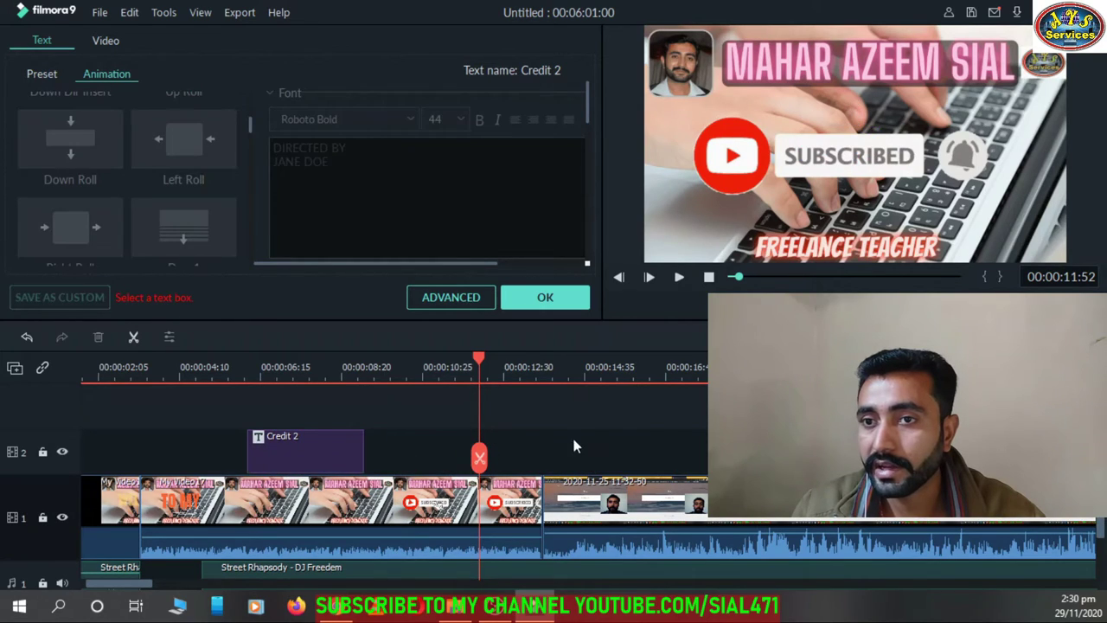
left_click(543, 298)
Step: Add a second Credit 2 title on track 2 near 00:00:11:52 and select all its text
left_click_drag(503, 149, 529, 456)
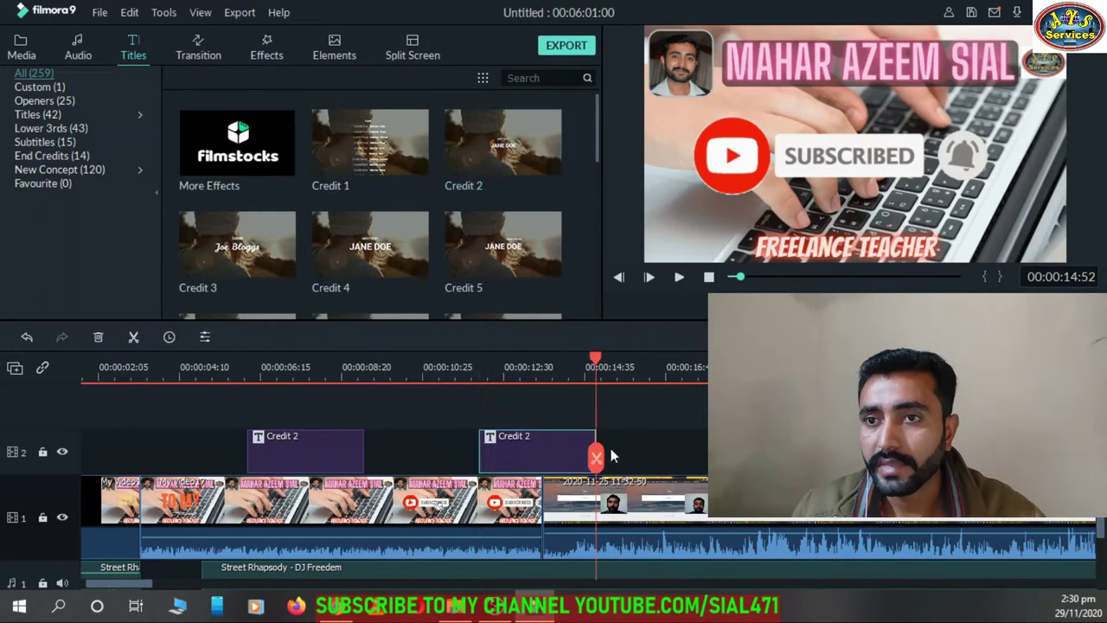
double_click(529, 450)
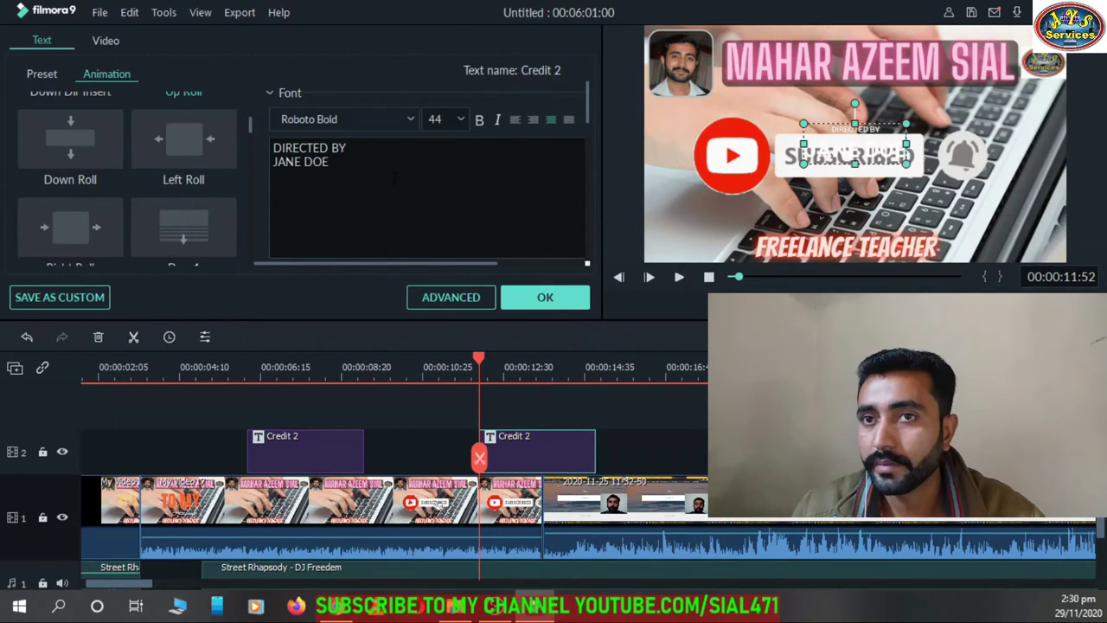
key("ctrl+a")
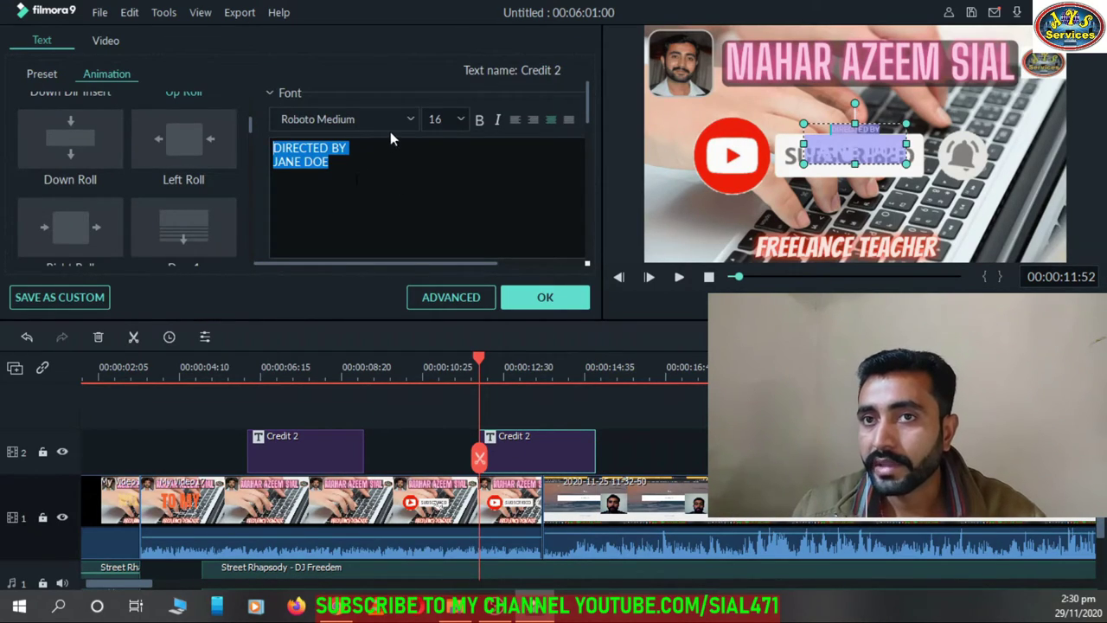
Step: Browse the font and font size lists for the DIRECTED BY text and turn italic off
left_click(413, 119)
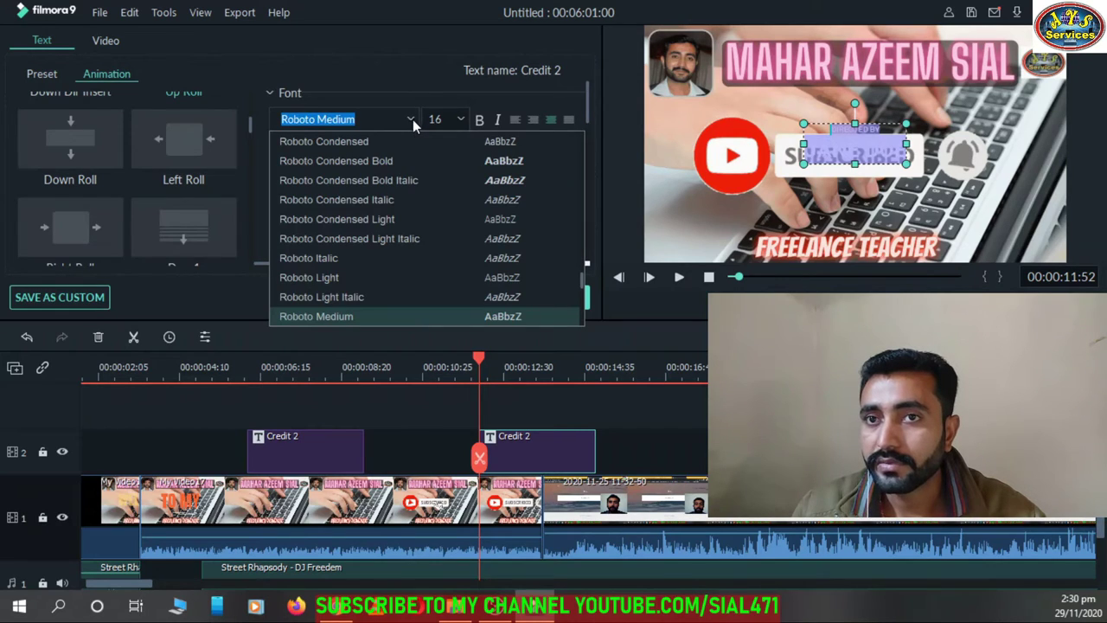
scroll(410, 213, "down", 2)
scroll(410, 219, "down", 2)
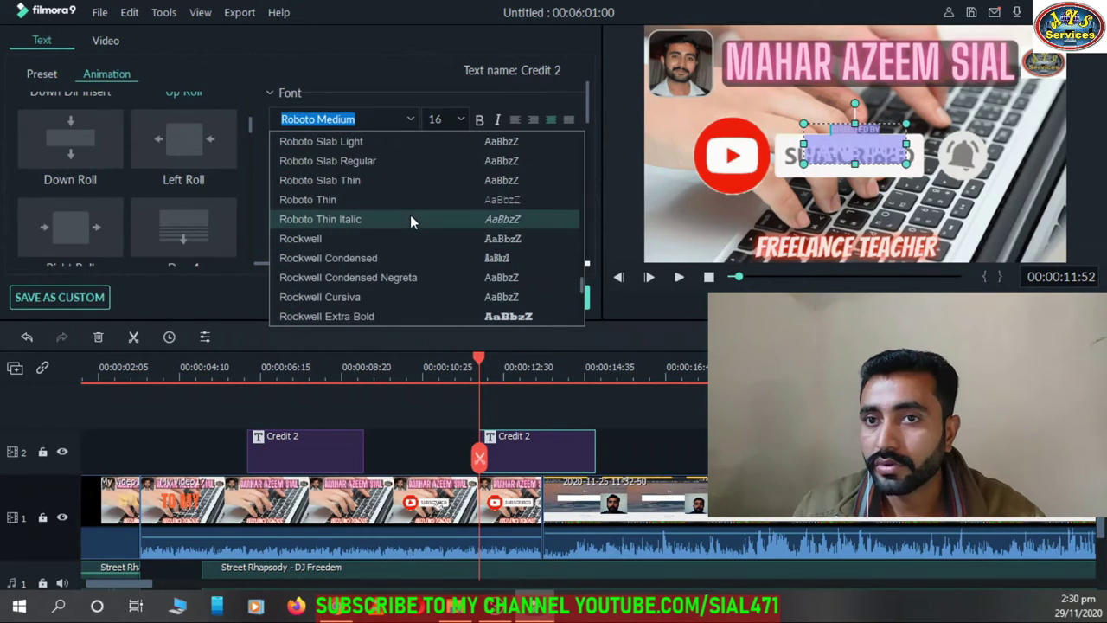
scroll(411, 220, "down", 1)
scroll(414, 227, "down", 2)
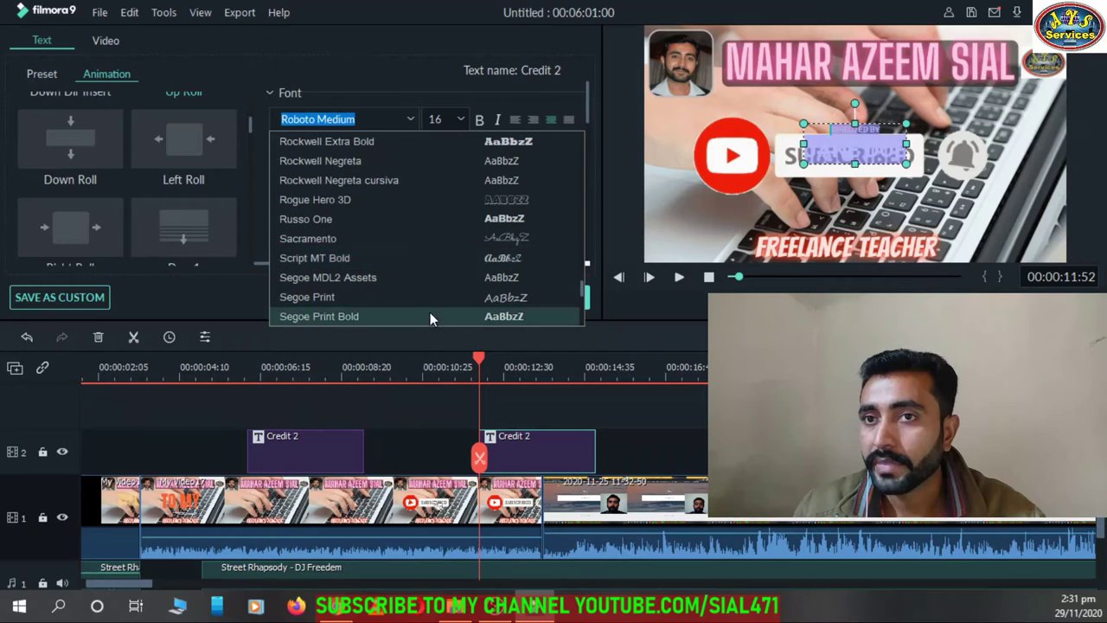
scroll(429, 307, "down", 3)
left_click(458, 118)
left_click(457, 118)
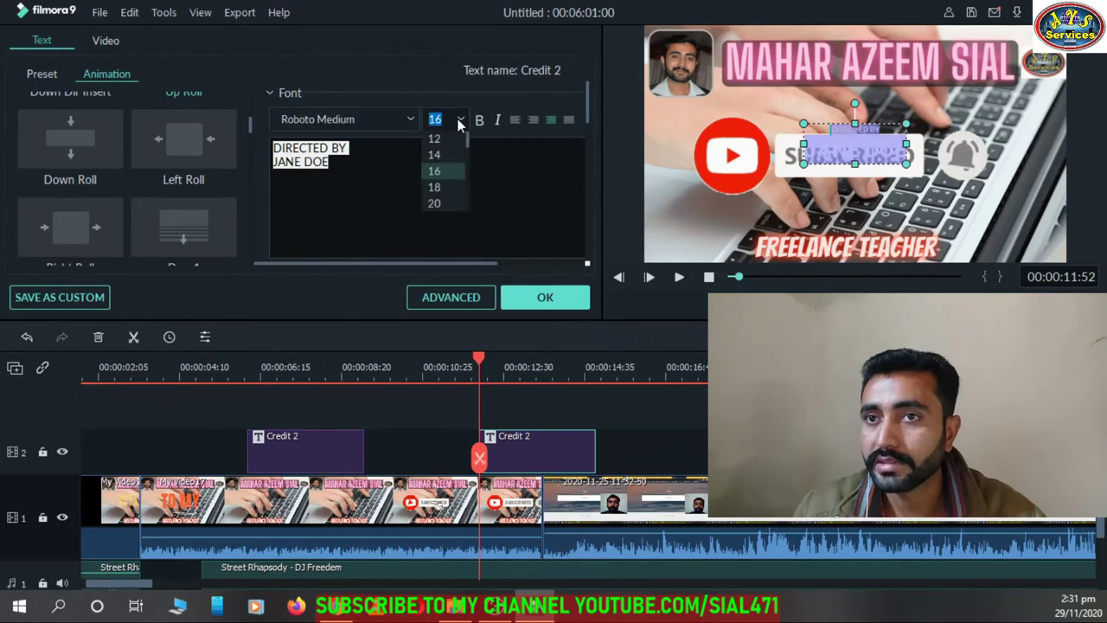
scroll(446, 190, "down", 5)
left_click(480, 119)
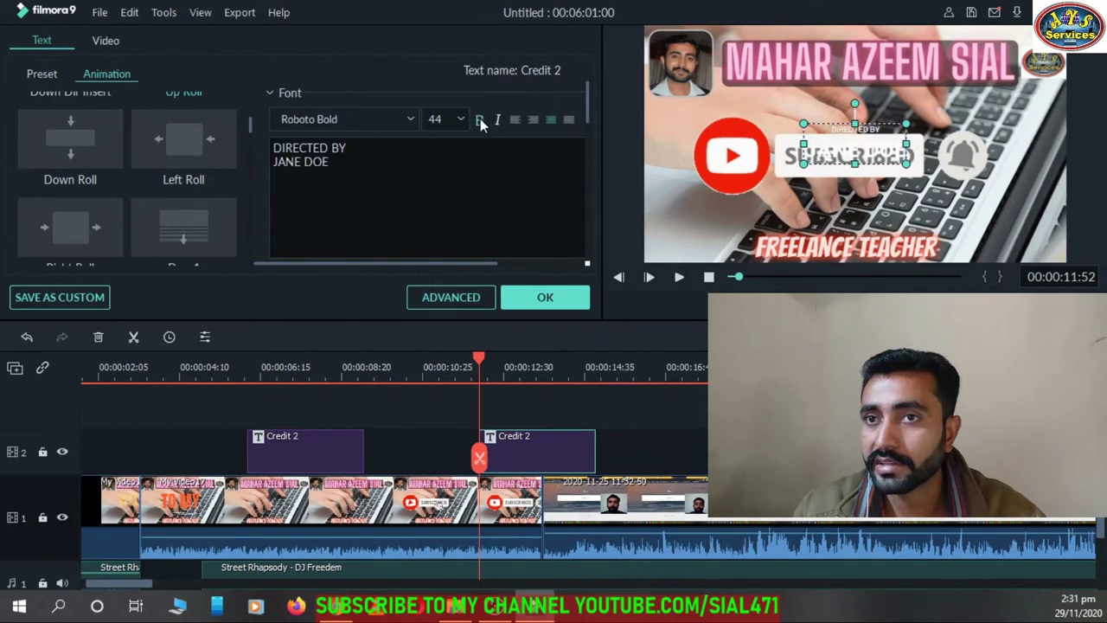
left_click(497, 118)
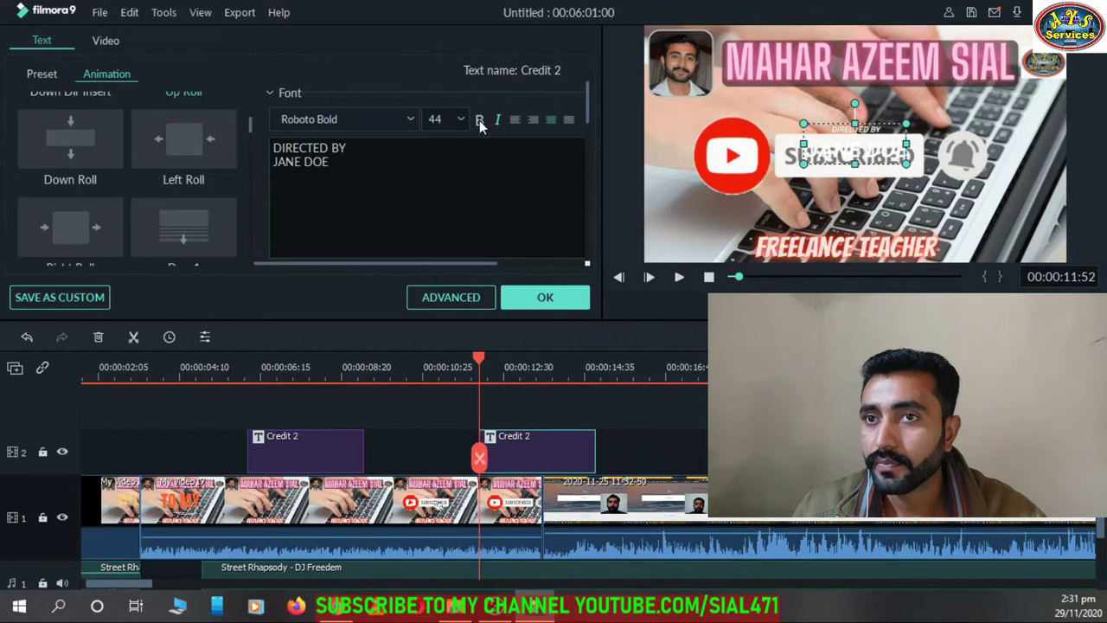
left_click(498, 123)
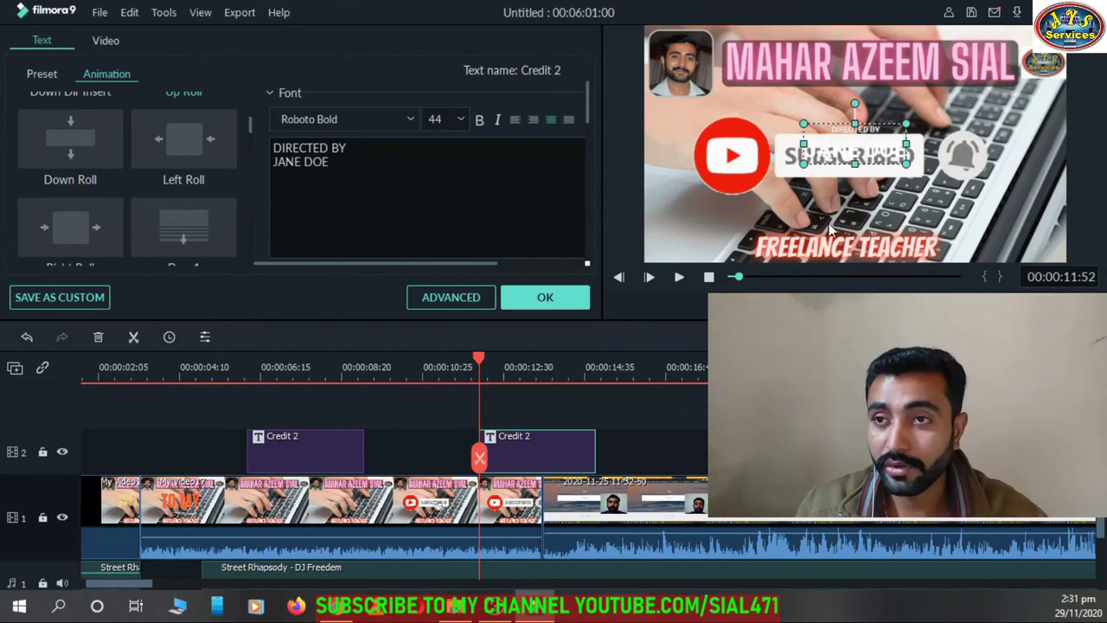
Step: Confirm the title text and bring up the export's detailed MP4 encoding settings
left_click(553, 298)
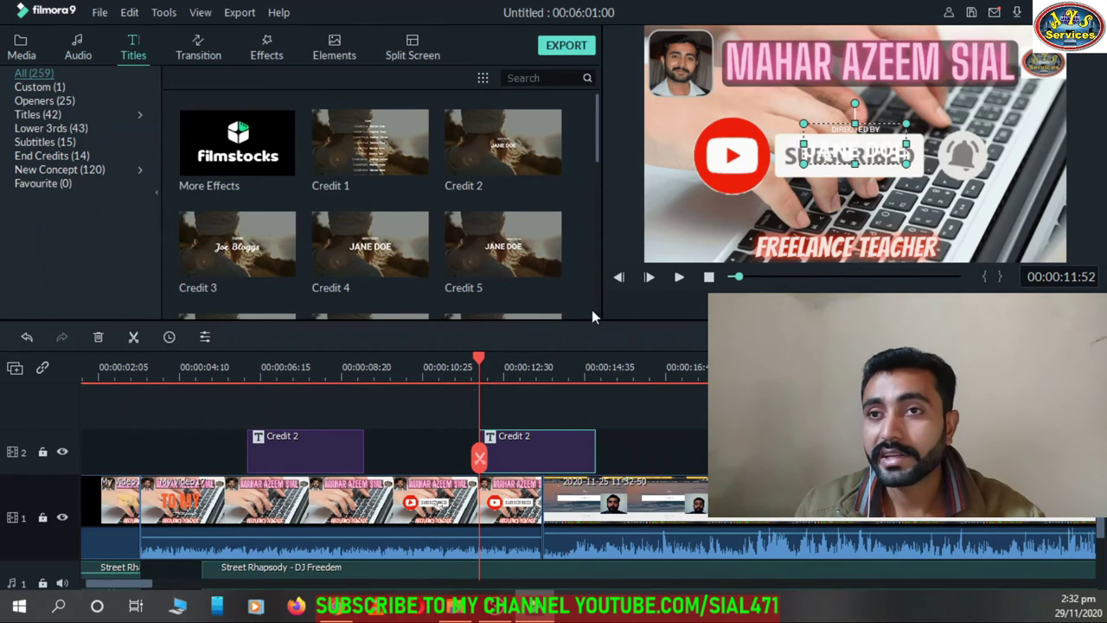
left_click(555, 48)
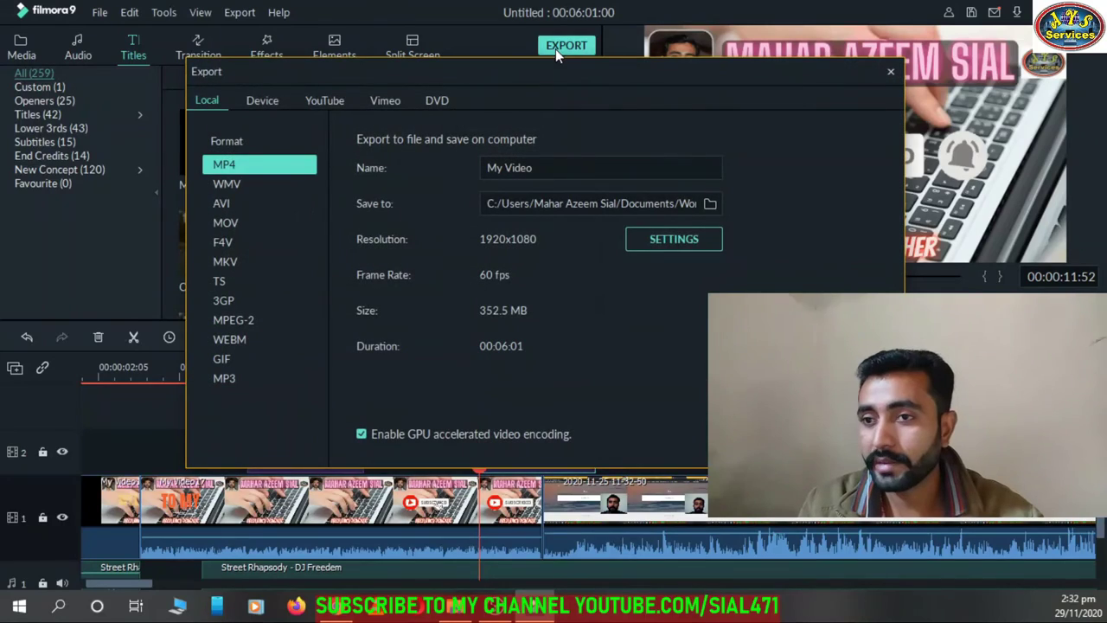
left_click(688, 244)
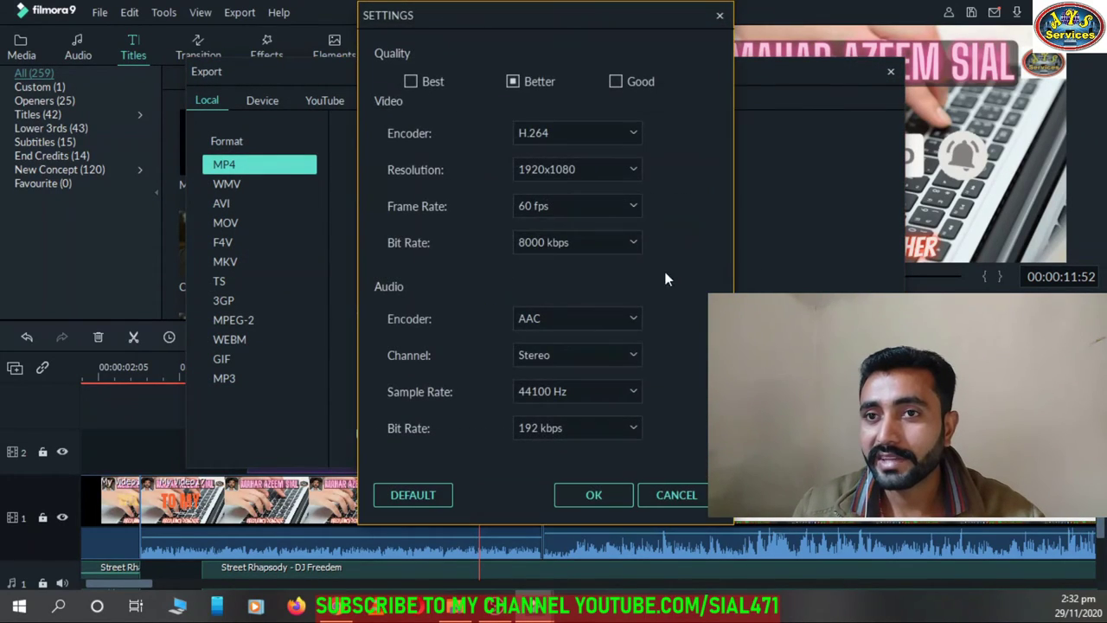
Step: Keep 60 fps, Better quality and Stereo audio, and accept the encoding settings
left_click(619, 210)
left_click(698, 216)
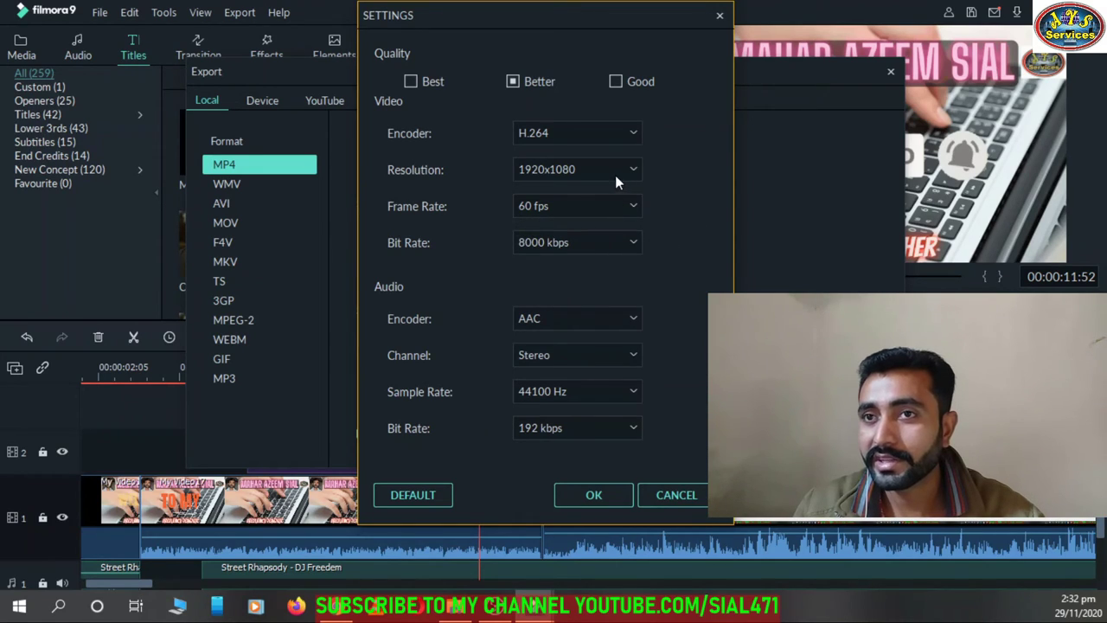
left_click(617, 80)
left_click(511, 83)
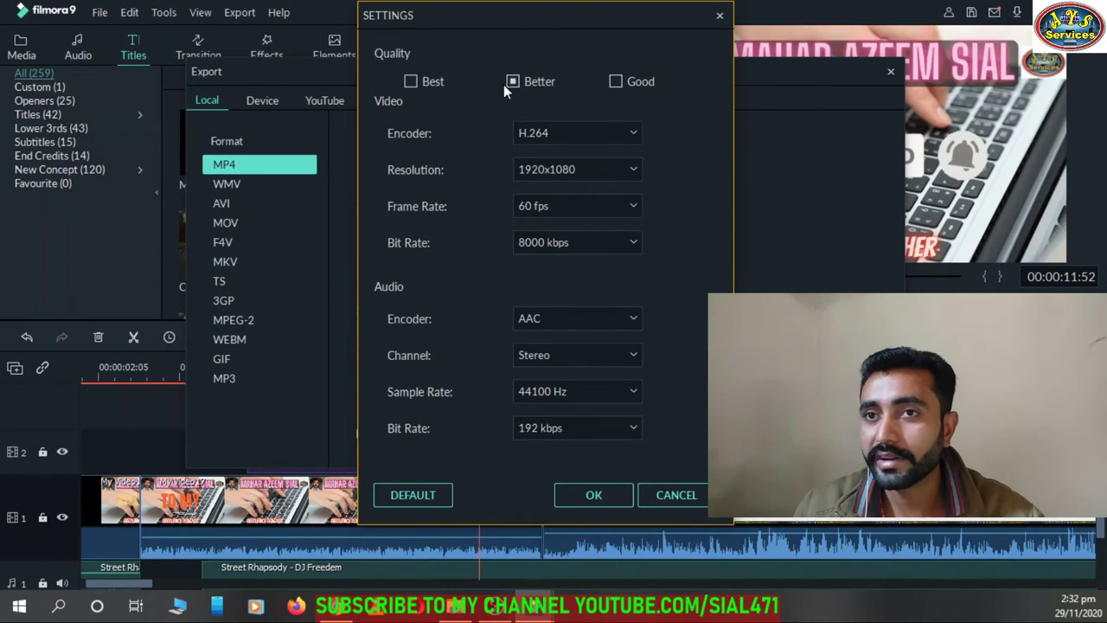
left_click(410, 81)
left_click(512, 82)
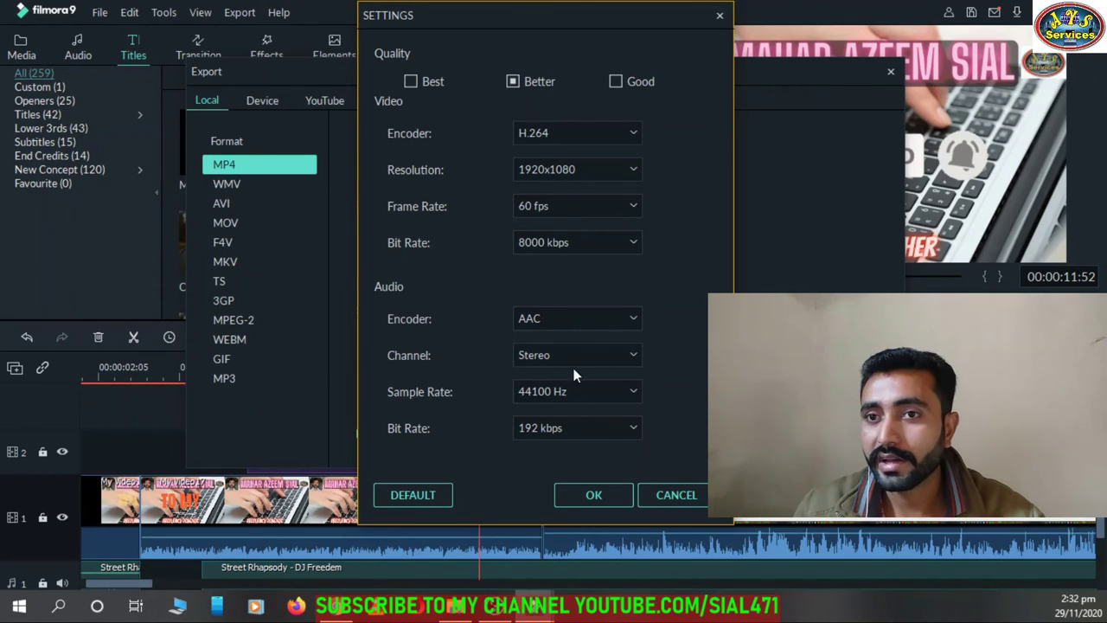
left_click(636, 360)
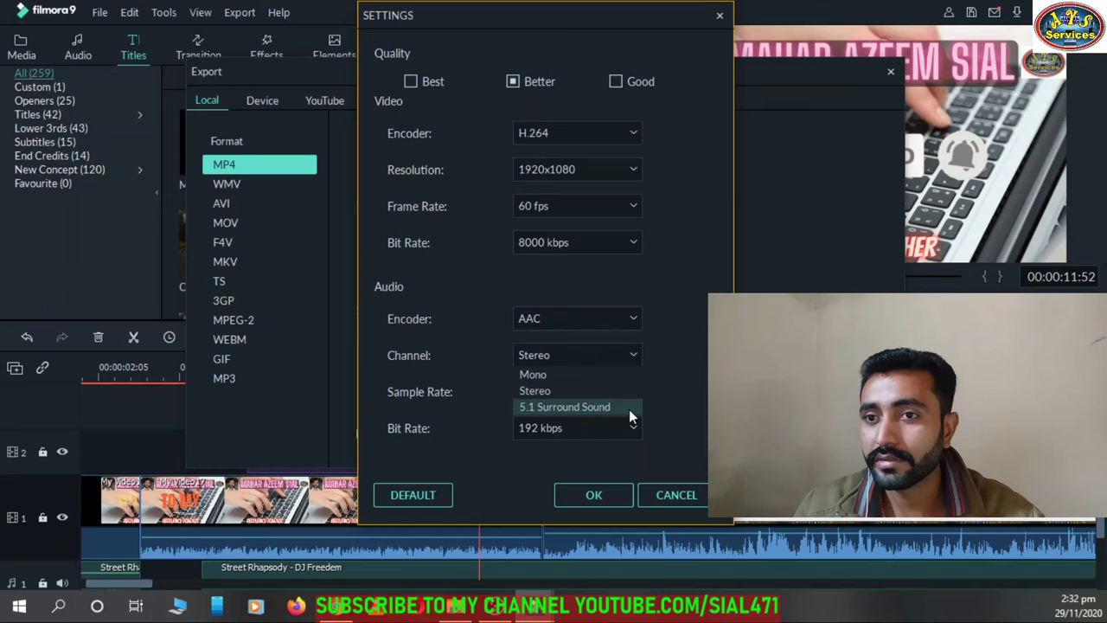
left_click(681, 355)
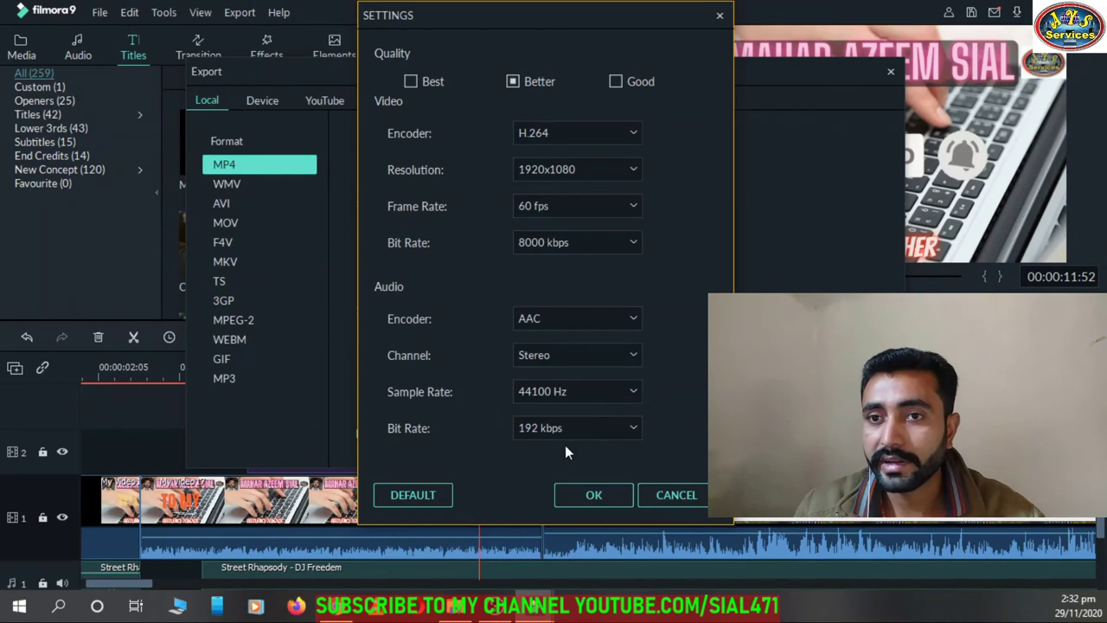
left_click(606, 490)
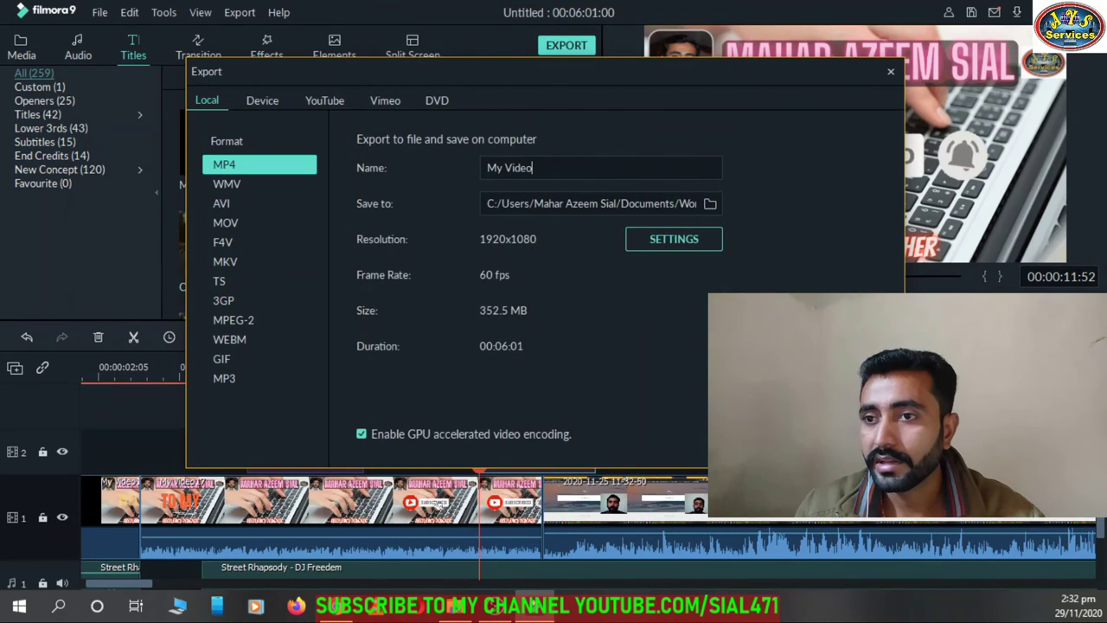
Step: Start rendering My Video19.mp4, abort it at 0%, and close the Export window
left_click(843, 434)
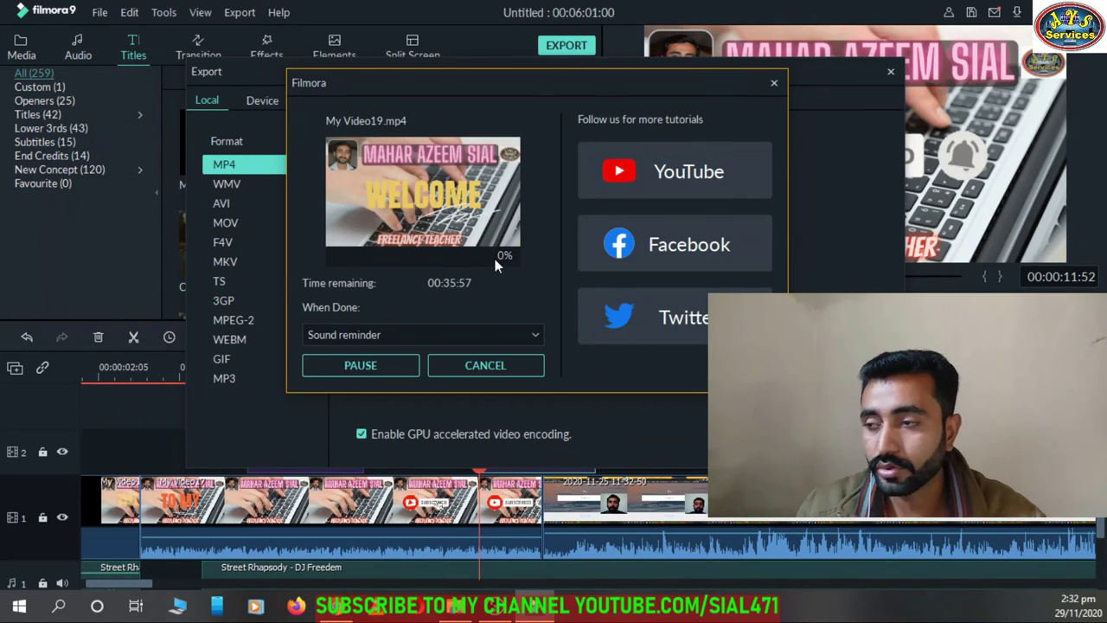
left_click(498, 364)
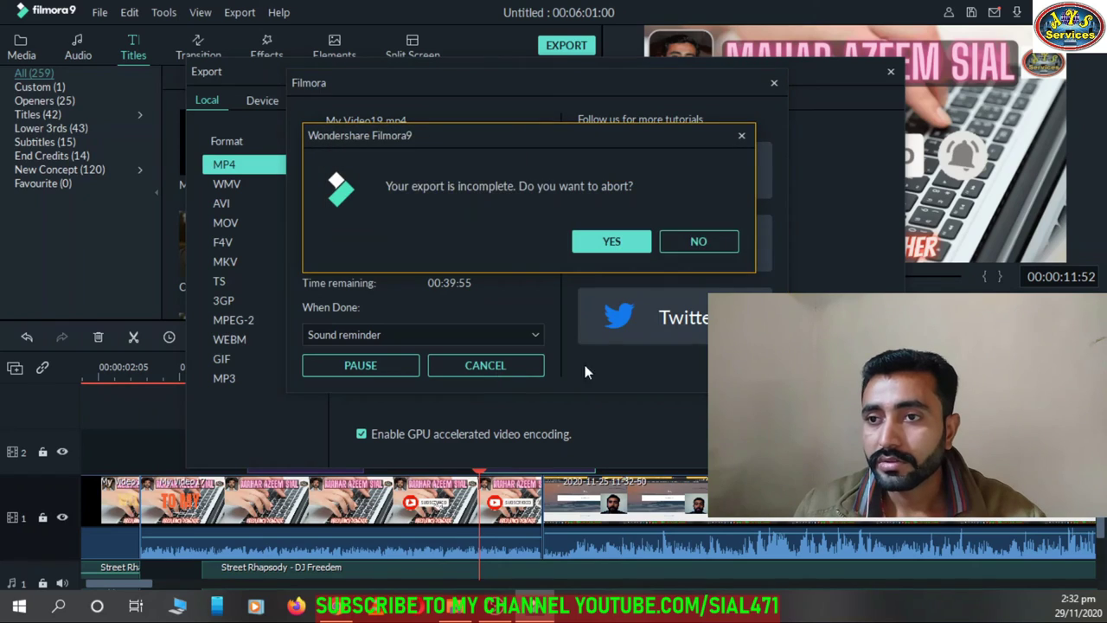
left_click(638, 241)
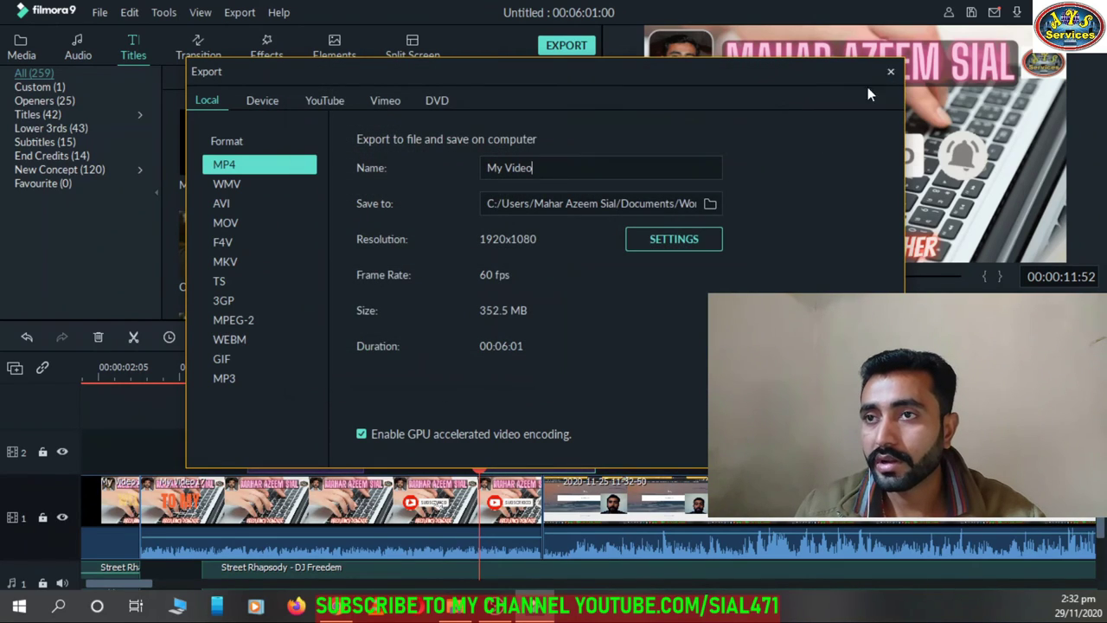
left_click(890, 71)
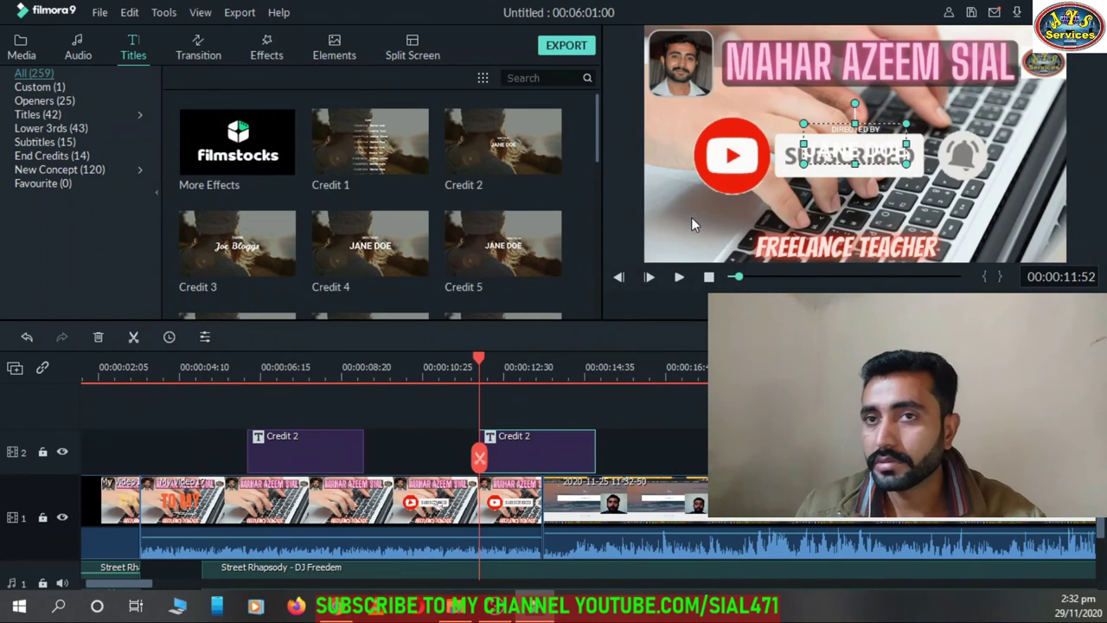